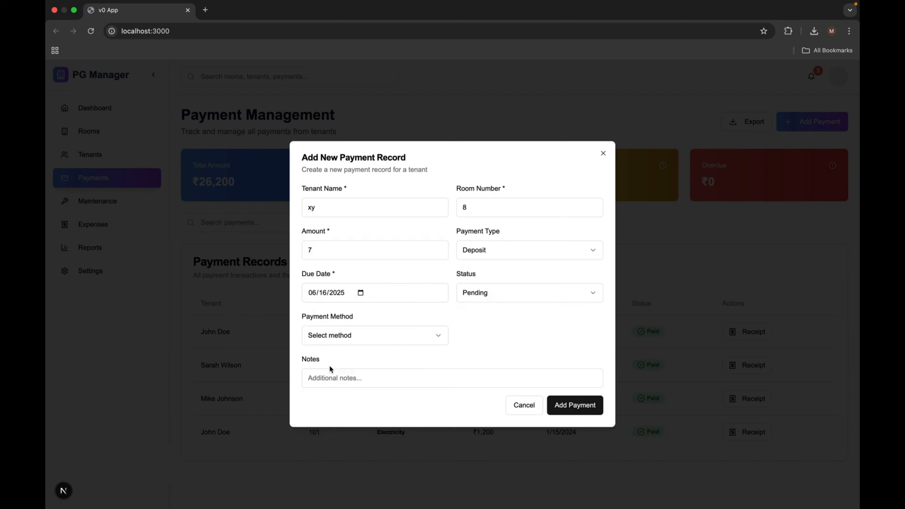
Look through the payments, maintenance and expenses pages of the PG Manager web app, including the payment search.
click(573, 404)
click(204, 223)
text(jh)
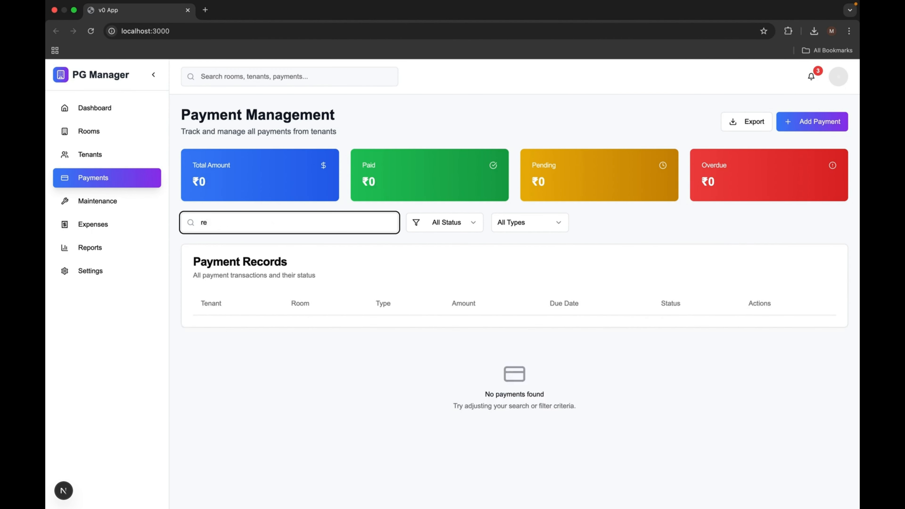
click(97, 200)
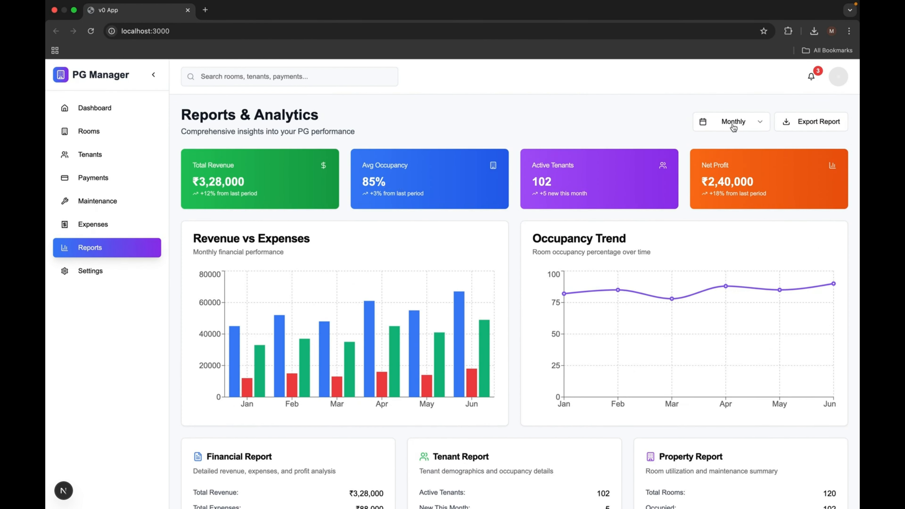
scroll(733, 127, down, 2)
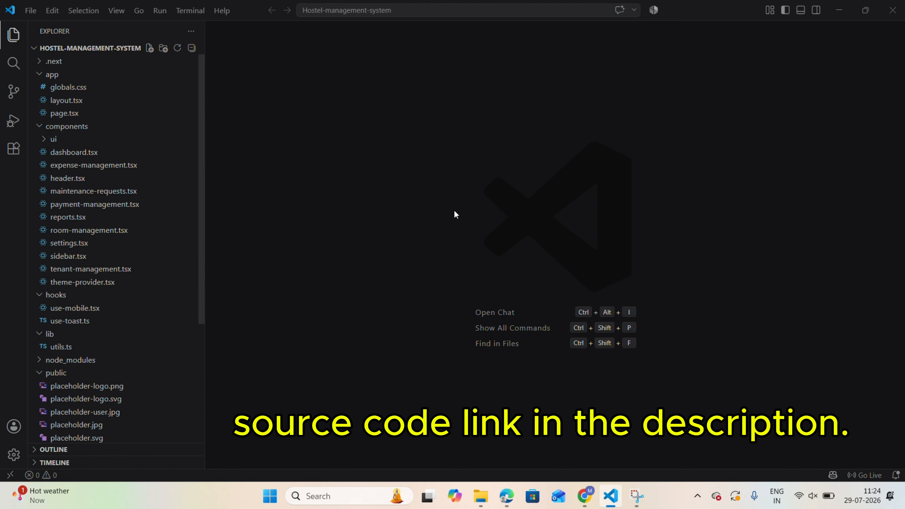
Switch to Chrome, open github.com and start creating a new repository.
click(584, 496)
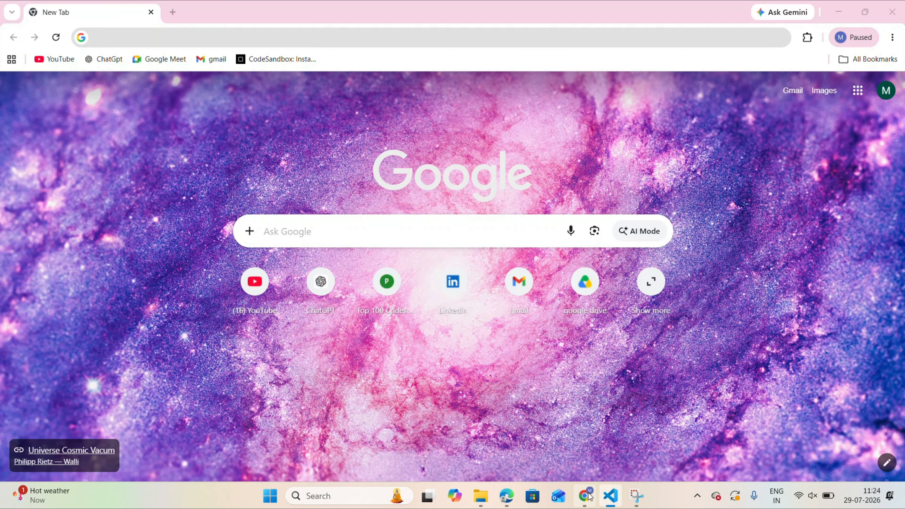
click(163, 37)
text(g)
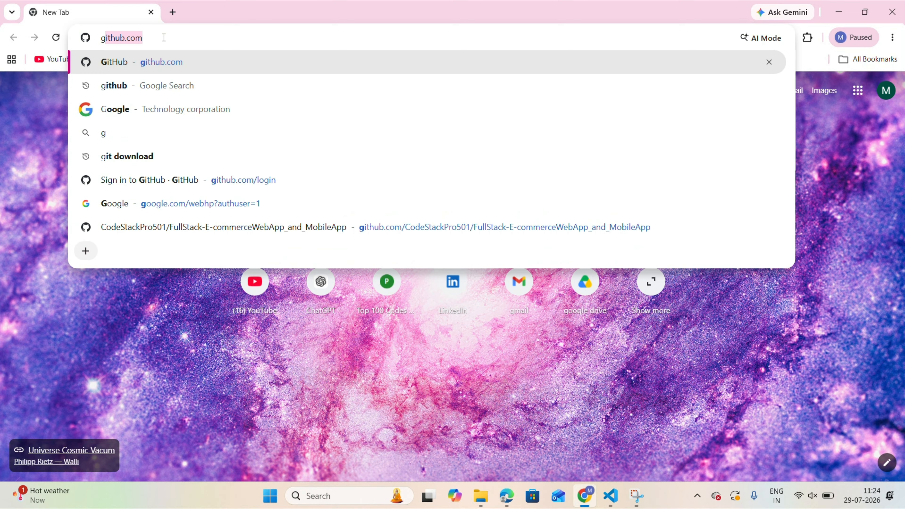
key(Return)
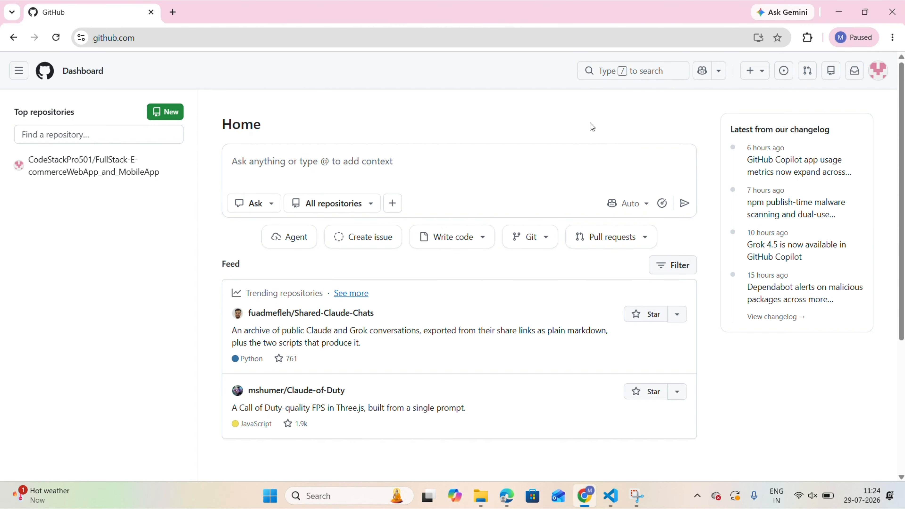
click(750, 72)
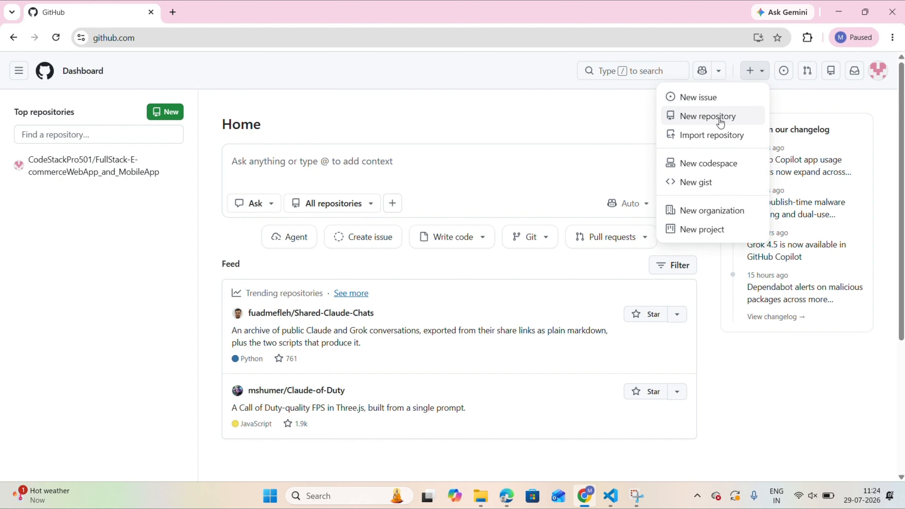
click(712, 116)
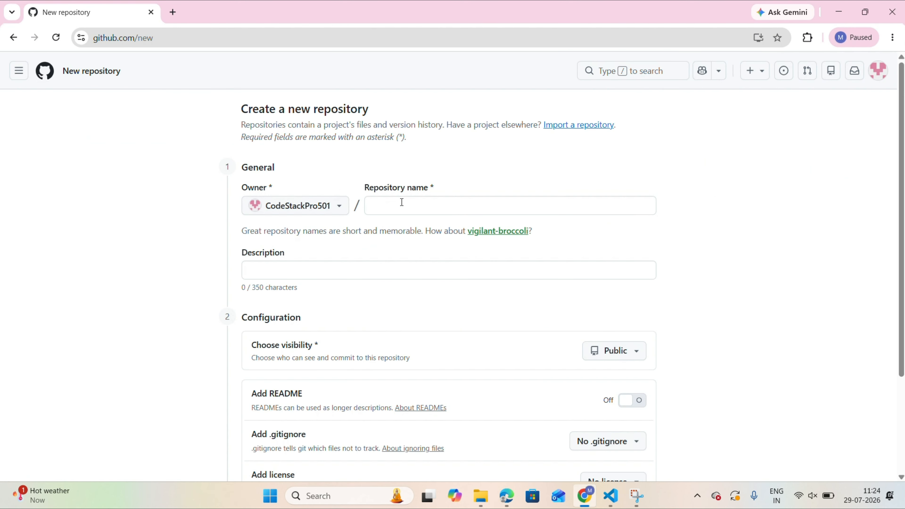
Name the new repository Hostel Management System.
click(401, 202)
text(Hostel M)
text(ana)
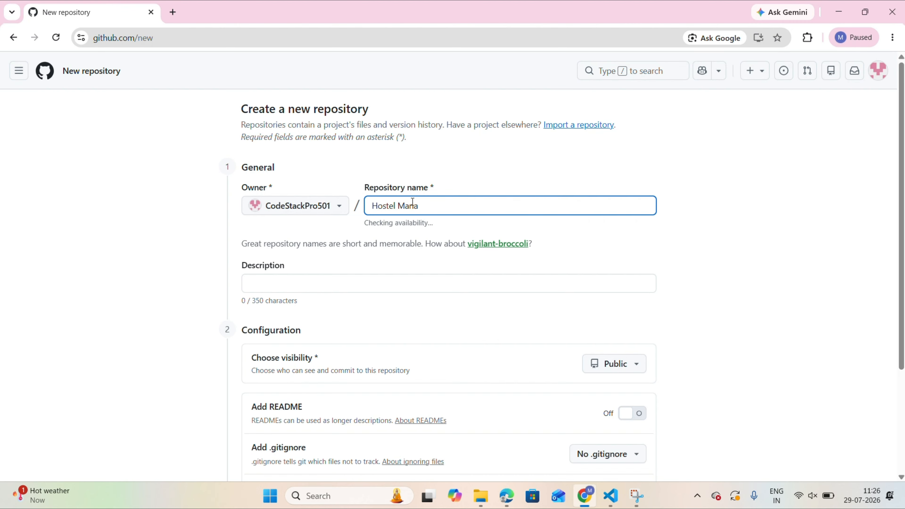
text(gement System)
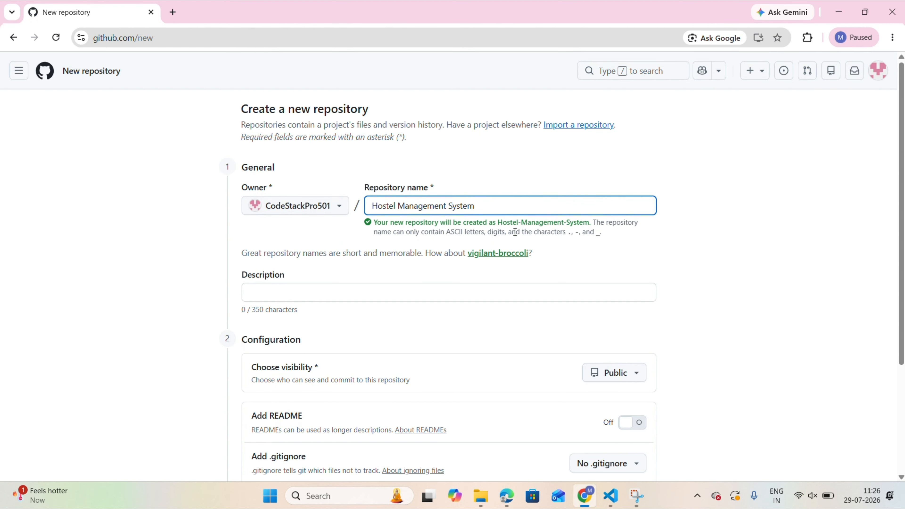
Set the repository's visibility to Private and create it.
scroll(365, 295, down, 1)
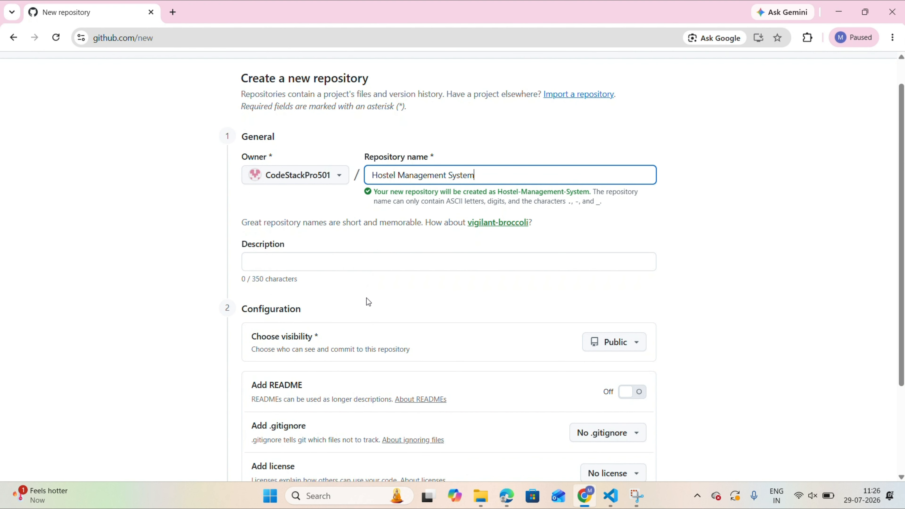
click(637, 346)
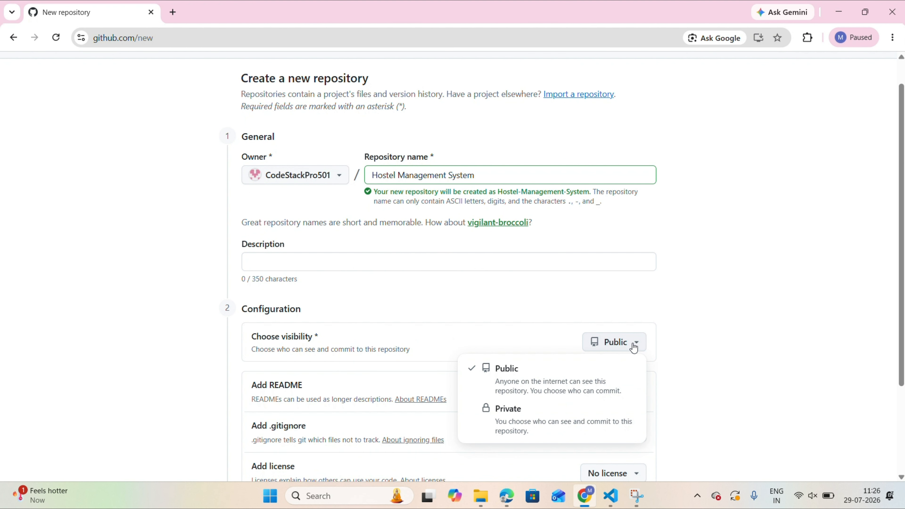
click(505, 415)
scroll(536, 370, down, 4)
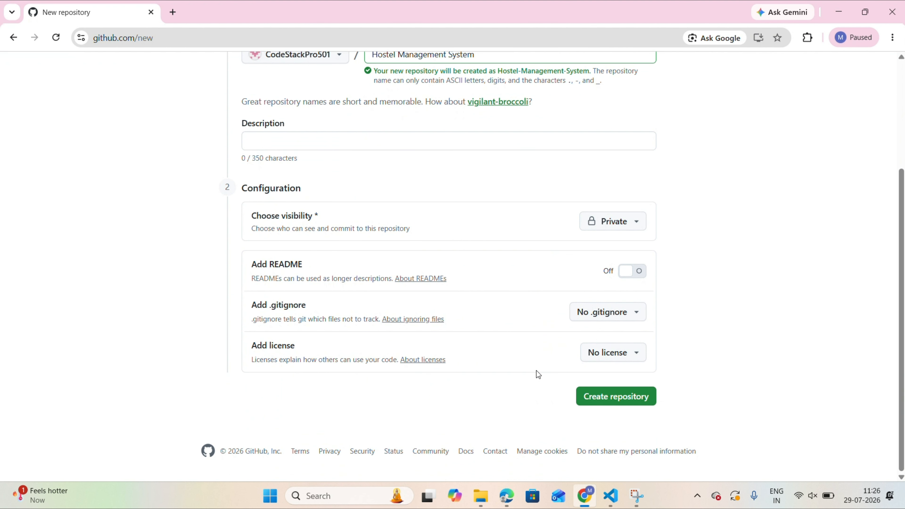
click(602, 395)
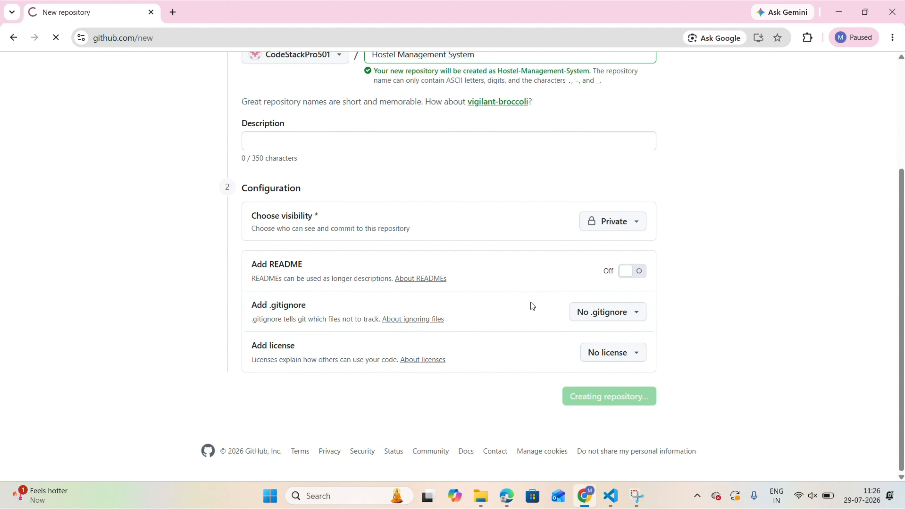
Copy the git init and git add README.md commands from the repository's setup instructions and run them in the VS Code terminal.
scroll(423, 289, down, 3)
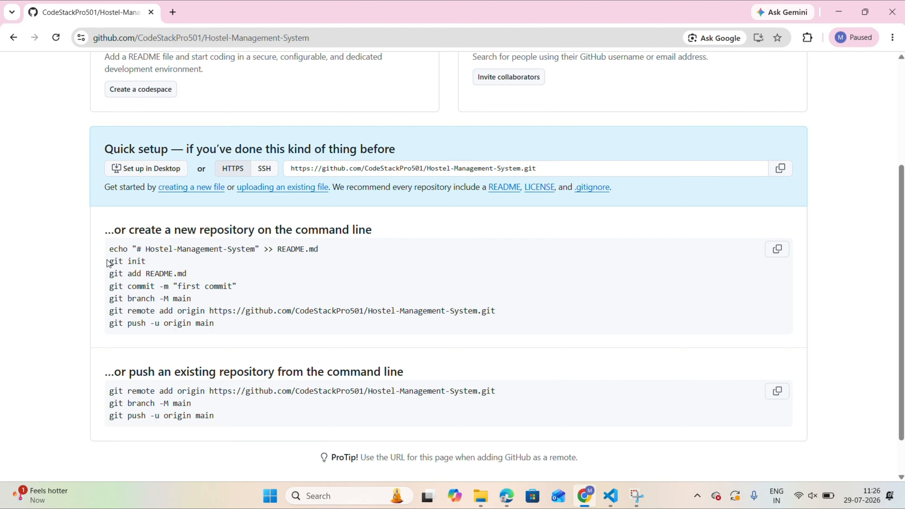
drag(104, 262, 199, 276)
key(ctrl+c)
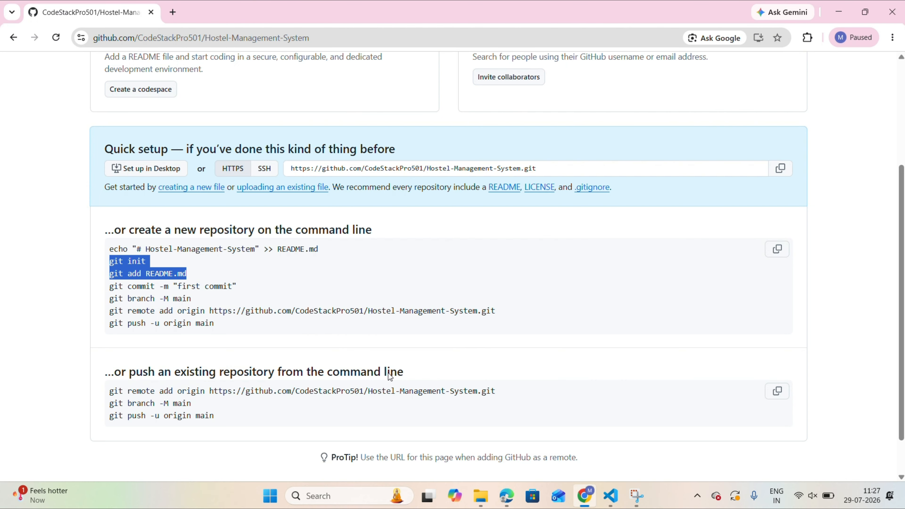
click(611, 495)
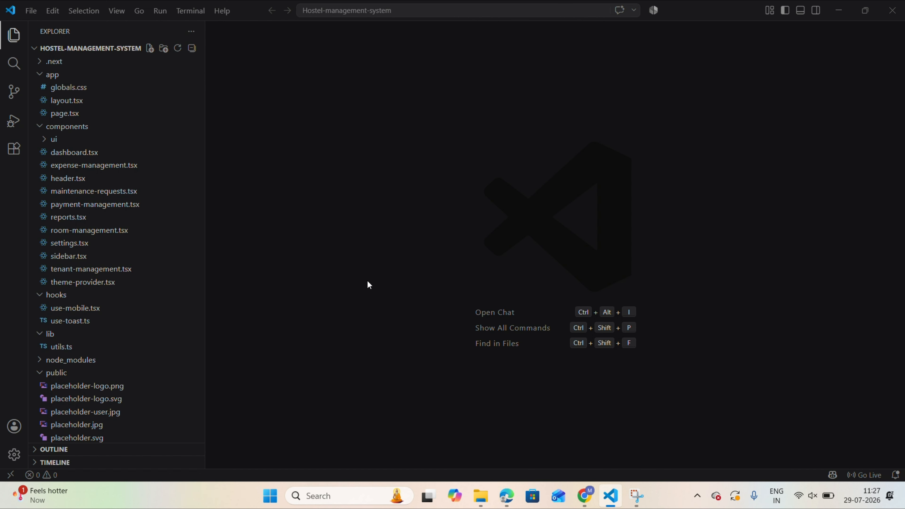
key(ctrl+grave)
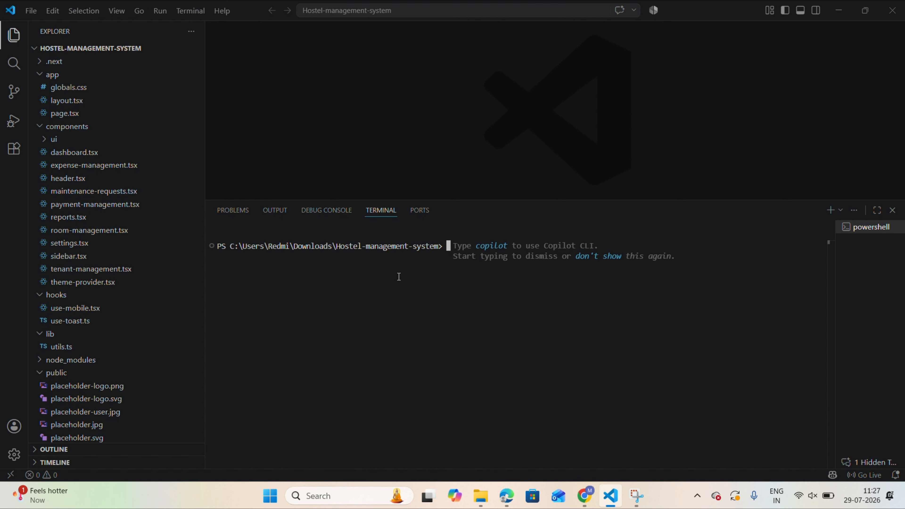
key(ctrl+v)
key(Return)
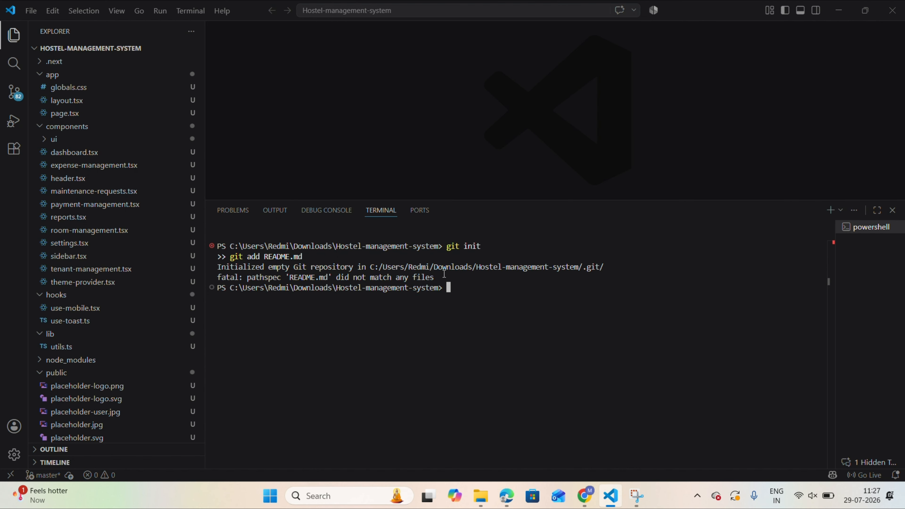
Stage all project files with git add . and review the .gitignore file from the source control changes.
click(13, 94)
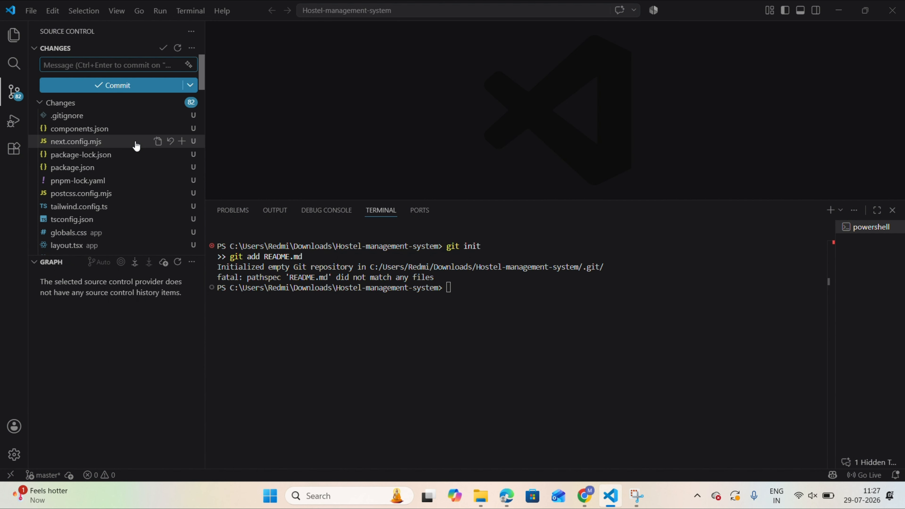
scroll(115, 178, down, 1)
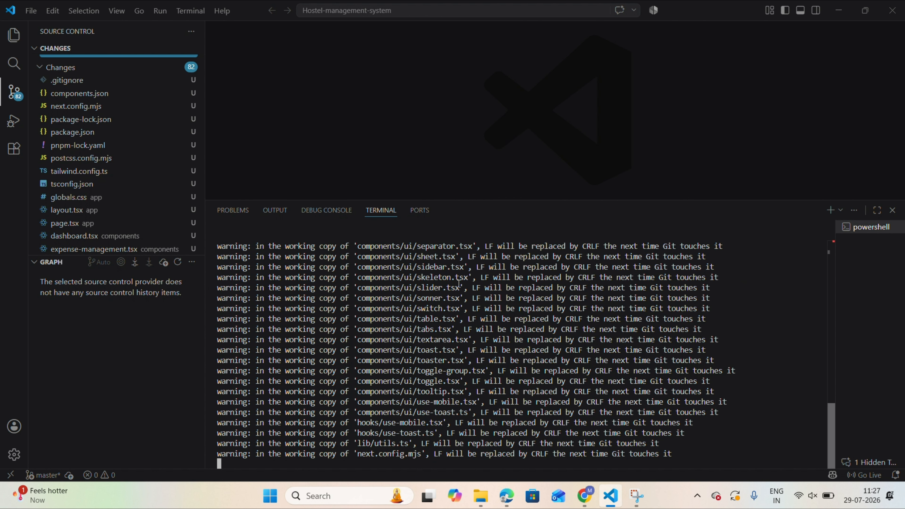
click(83, 84)
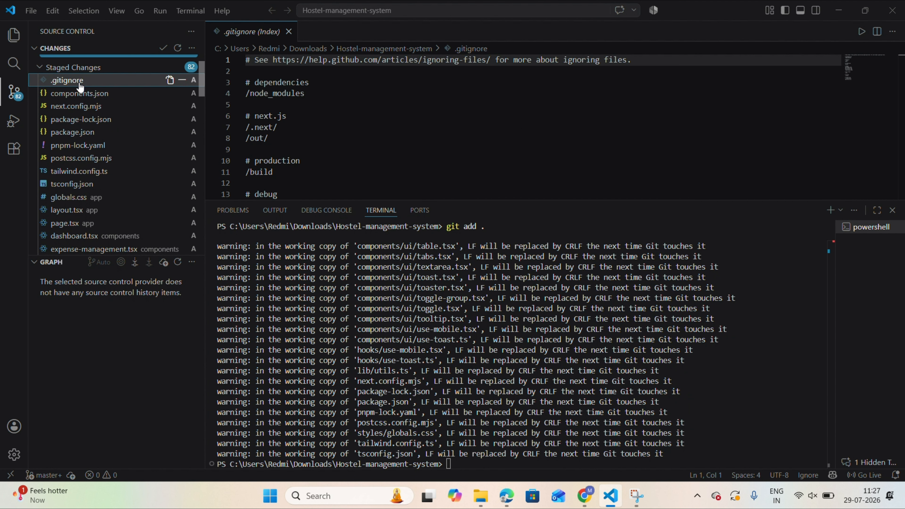
scroll(300, 103, down, 5)
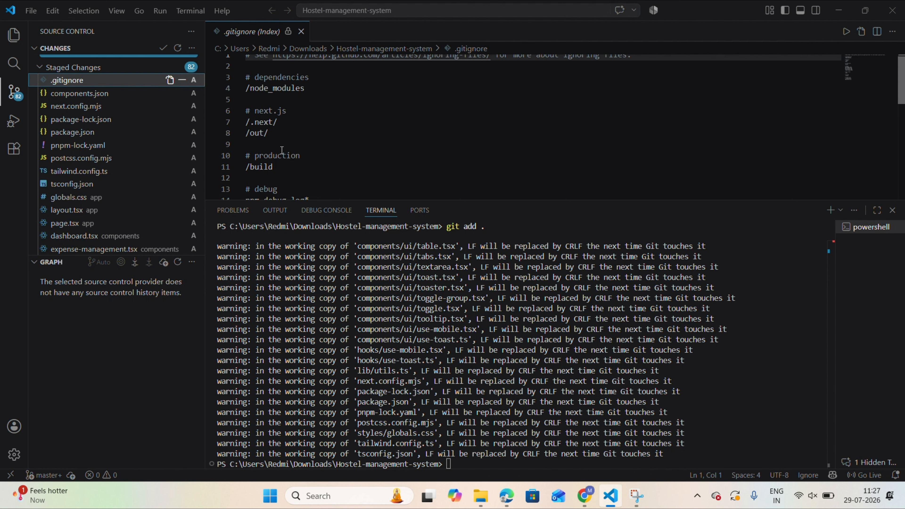
click(42, 67)
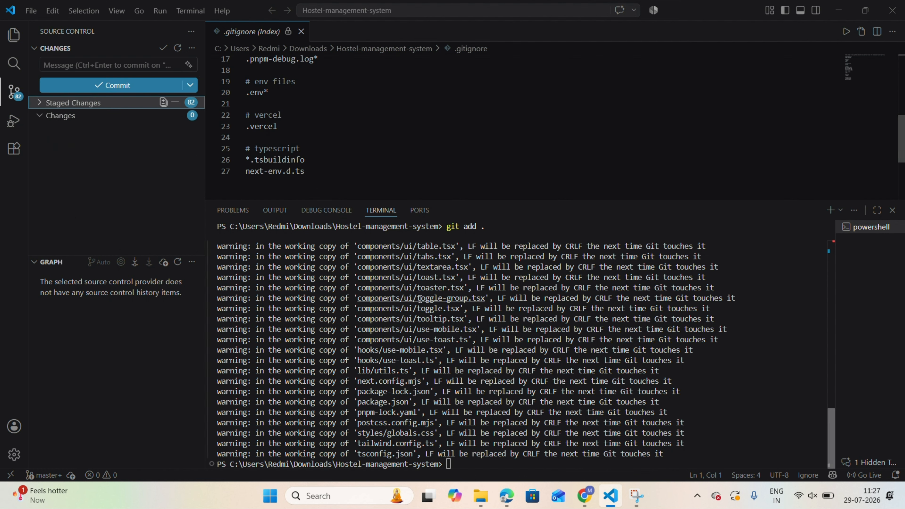
Copy the git commit -m "first commit" command from GitHub in Chrome and run it in the VS Code terminal.
click(584, 495)
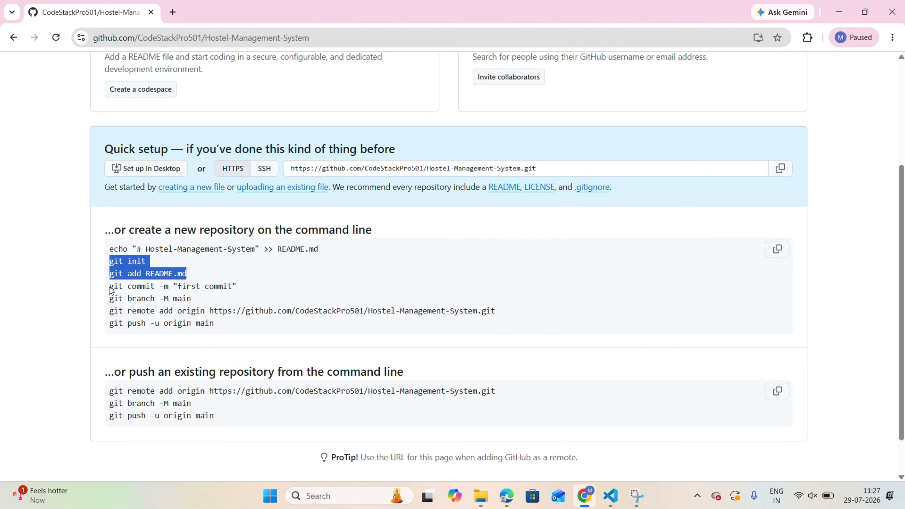
drag(111, 289, 247, 292)
key(ctrl+c)
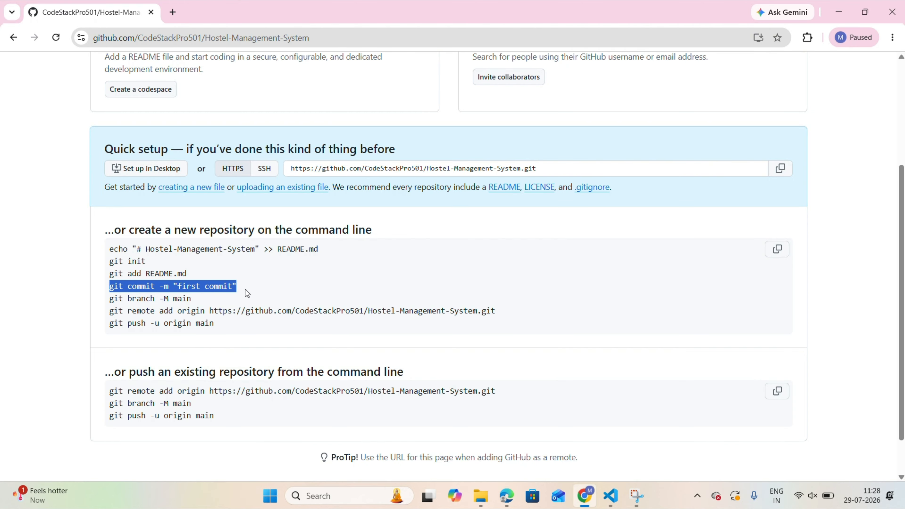
click(602, 503)
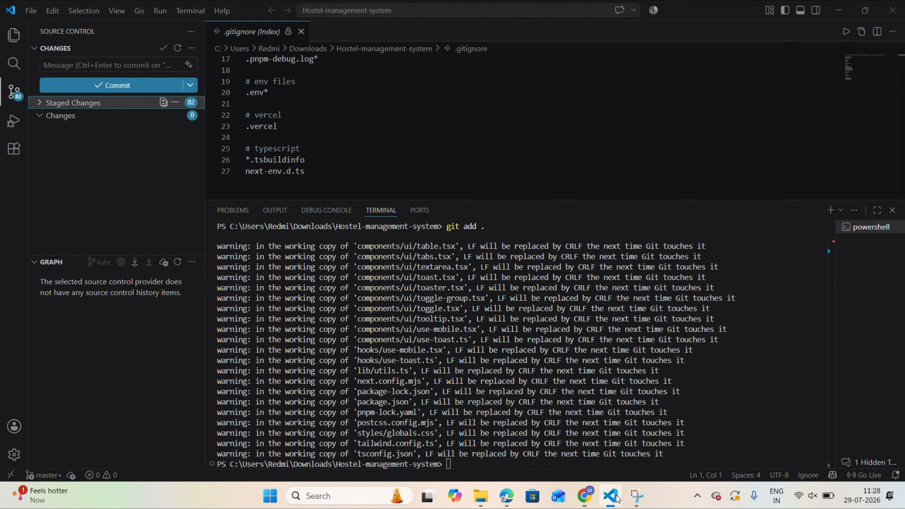
click(454, 463)
key(ctrl+v)
key(Return)
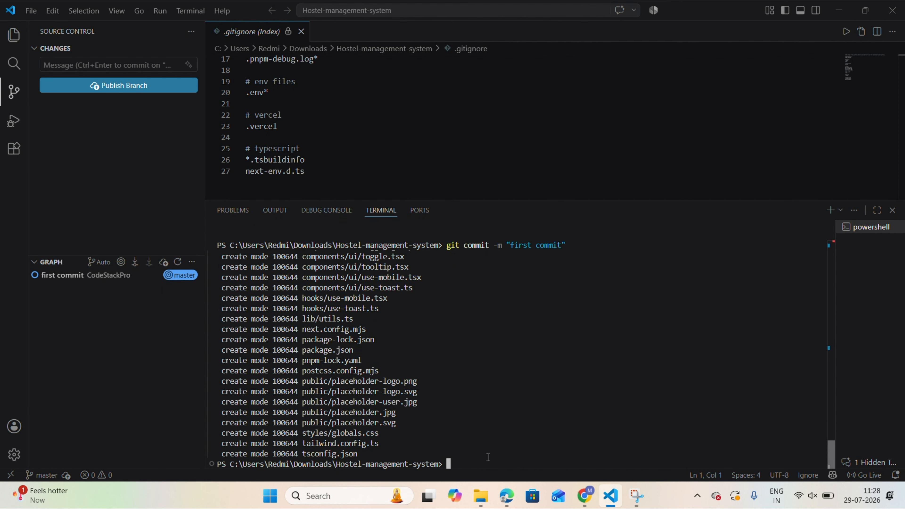
Copy the git remote add origin command for Hostel-Management-System from GitHub in Chrome and run it in the VS Code terminal.
click(530, 441)
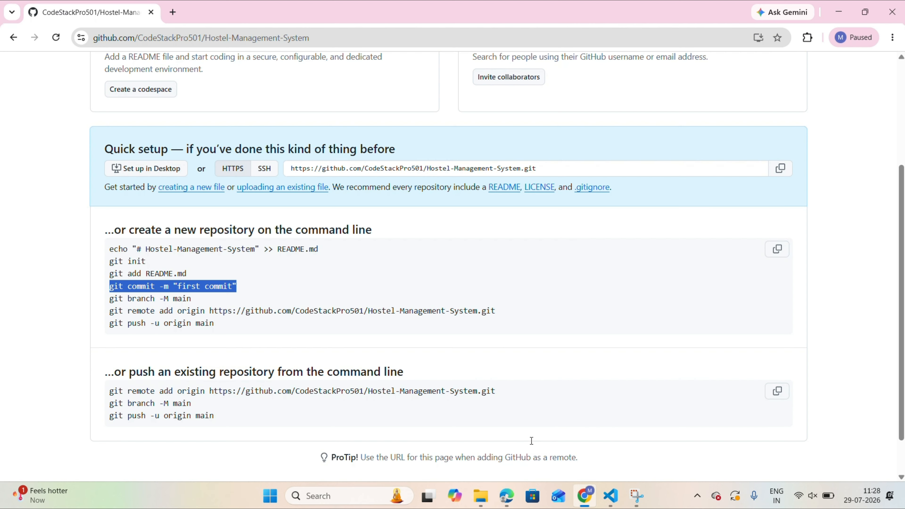
scroll(232, 287, down, 1)
drag(110, 266, 320, 254)
drag(432, 255, 509, 258)
key(ctrl+c)
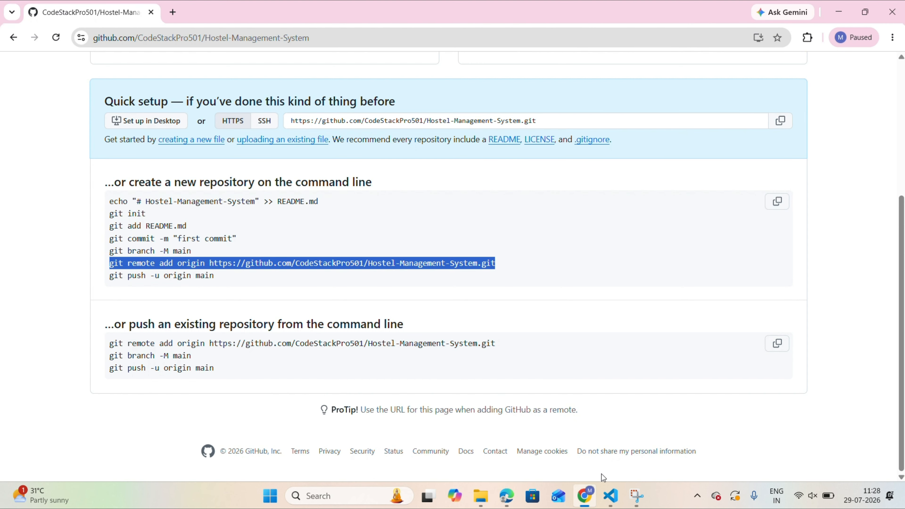
click(610, 496)
key(ctrl+v)
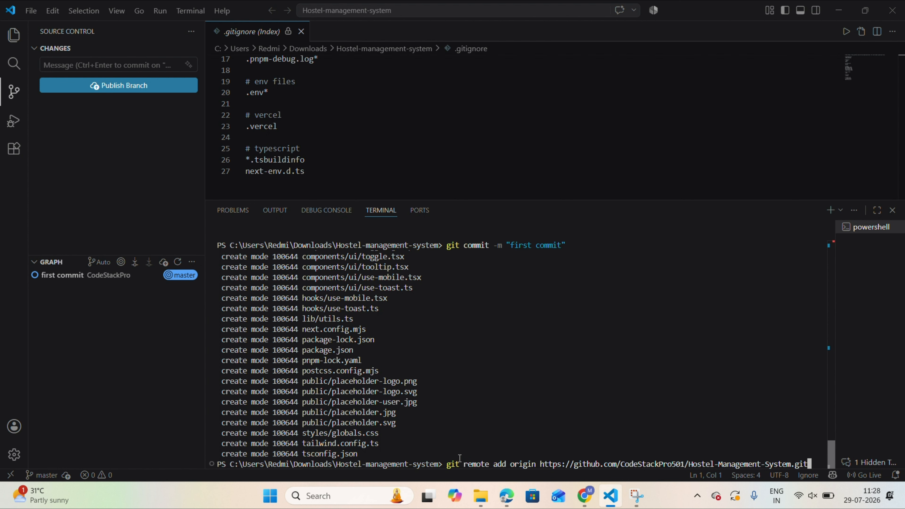
key(Return)
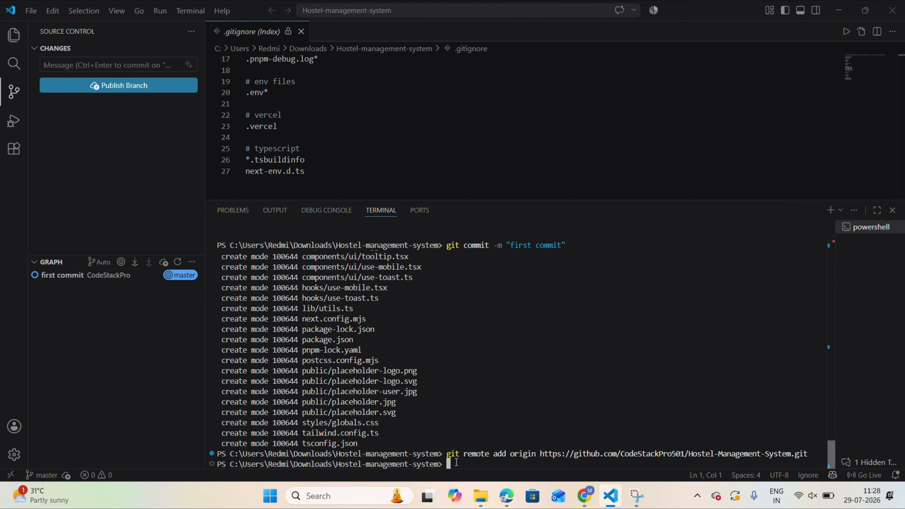
Try to push the commit to the remote repository with git push.
text(git push)
key(Return)
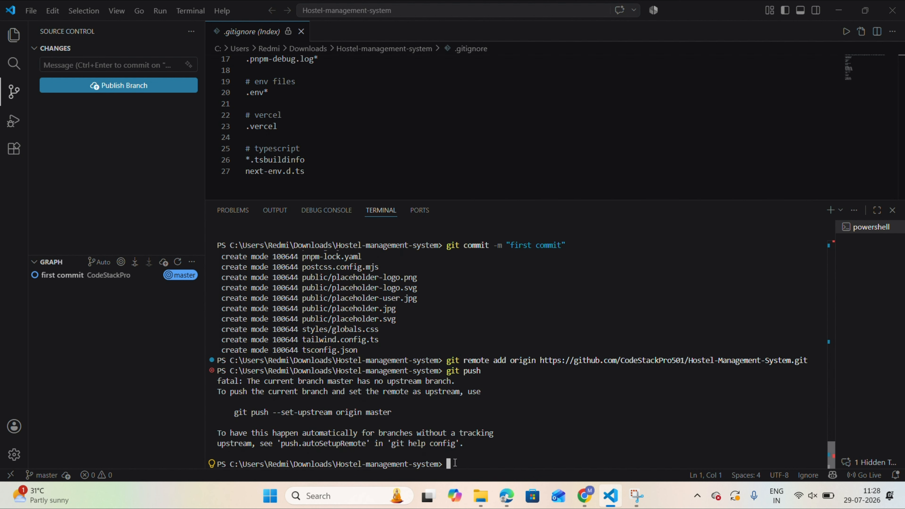
Push the commit by running the suggested git push --set-upstream origin master command in the terminal, and clear the terminal output.
drag(230, 412, 397, 414)
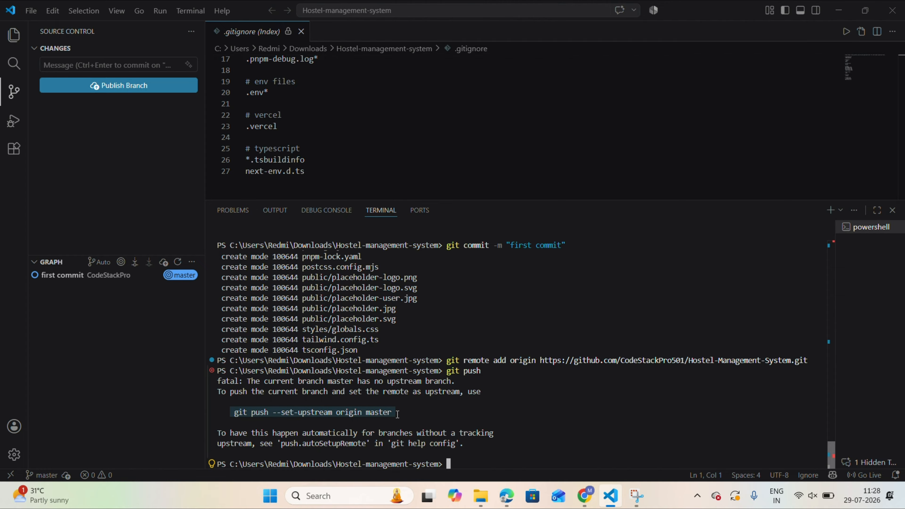
key(ctrl+c)
key(ctrl+c)
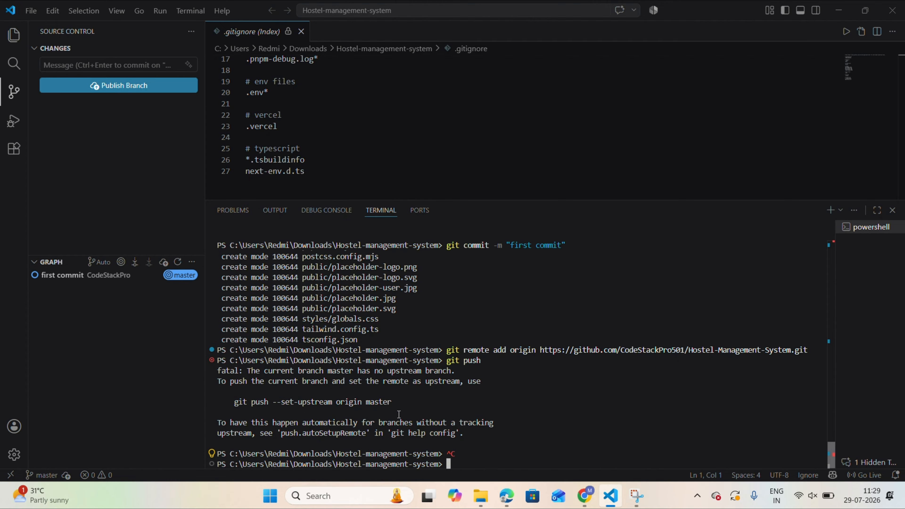
key(ctrl+v)
key(Return)
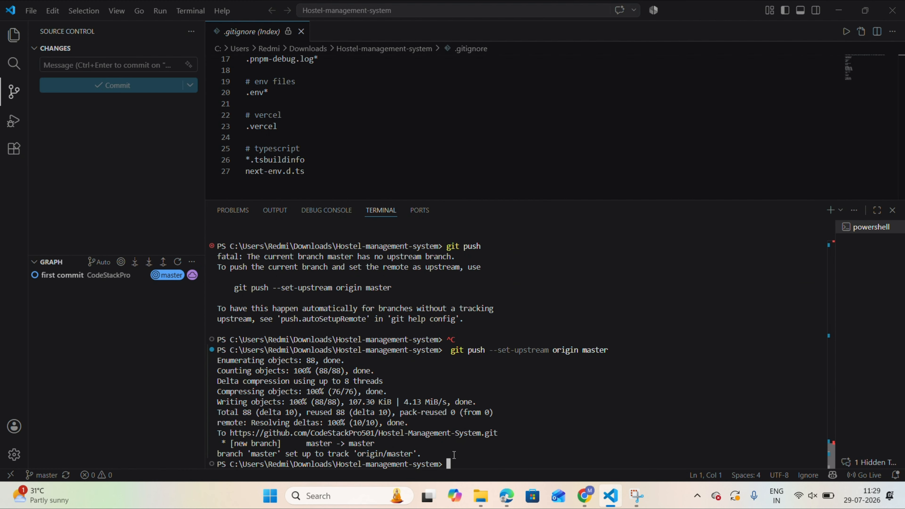
text(clear)
key(Return)
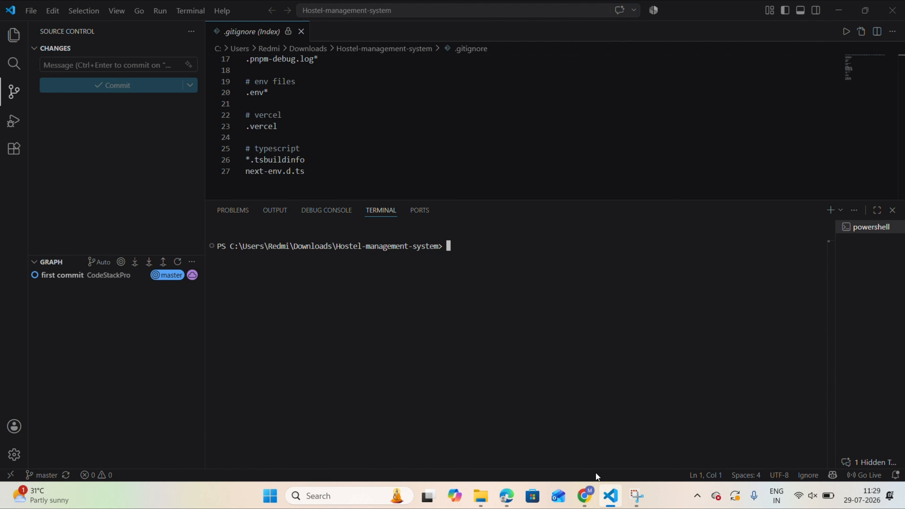
Switch to Chrome, reload the Hostel-Management-System repository page on GitHub and check the pushed files.
click(585, 495)
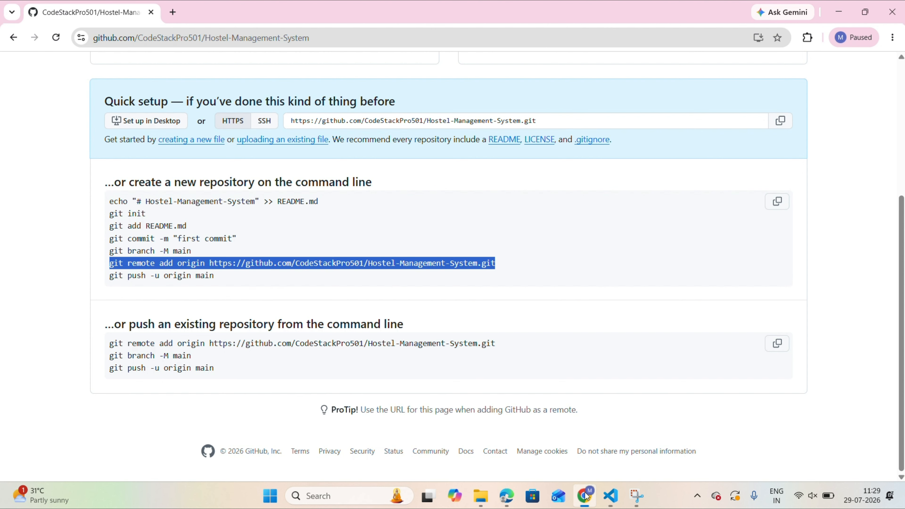
click(56, 37)
scroll(169, 99, down, 5)
scroll(169, 99, up, 5)
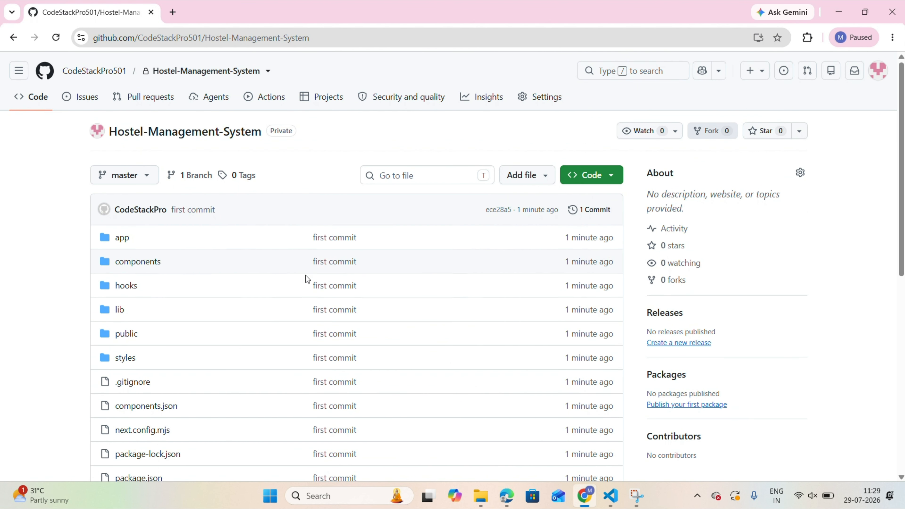
scroll(305, 275, down, 8)
scroll(491, 324, up, 8)
Search for Netlify in a new browser tab and open the Netlify website.
click(172, 12)
click(197, 37)
text(n)
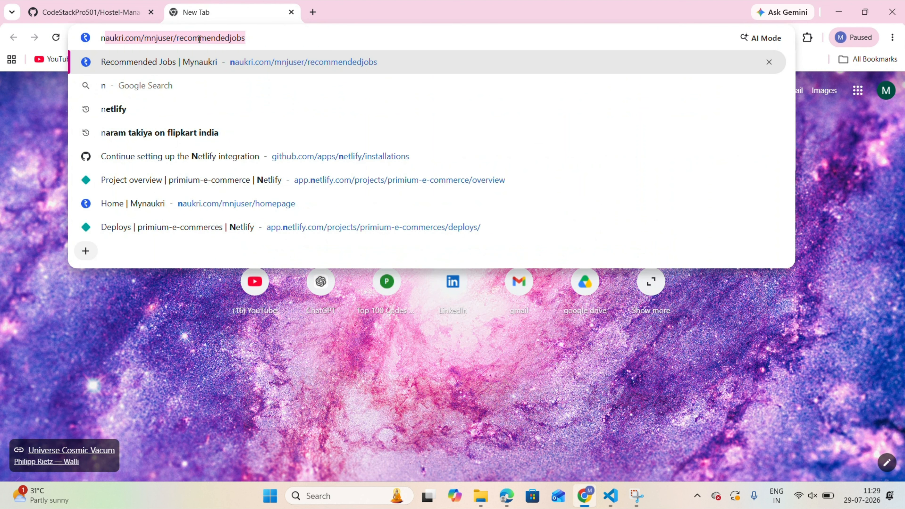
text(et)
key(BackSpace)
text(et)
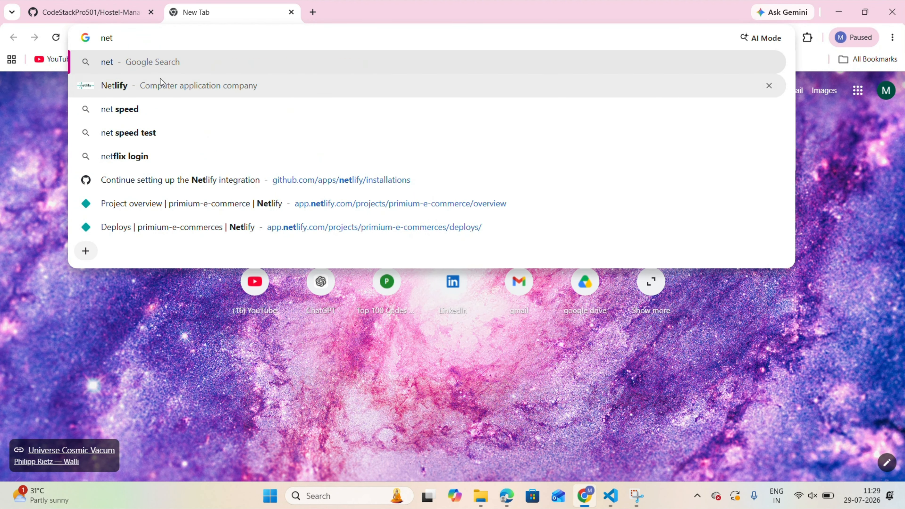
click(139, 86)
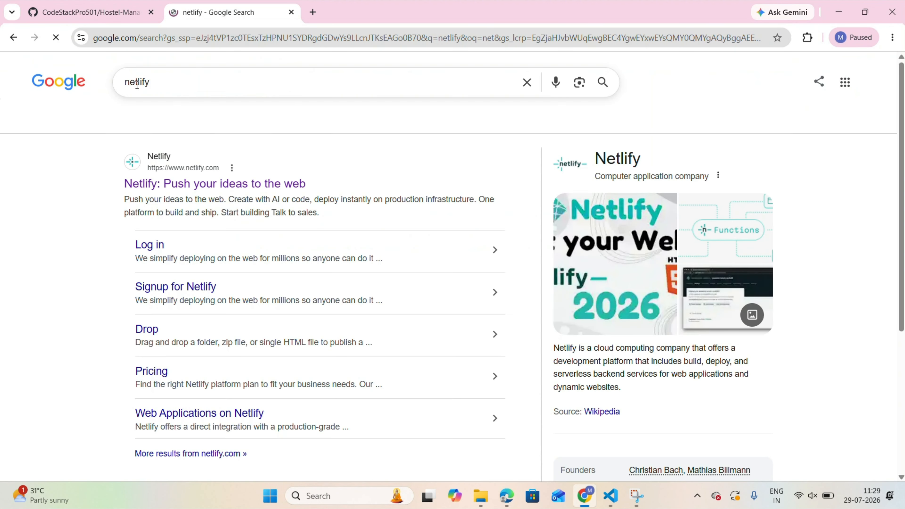
click(189, 184)
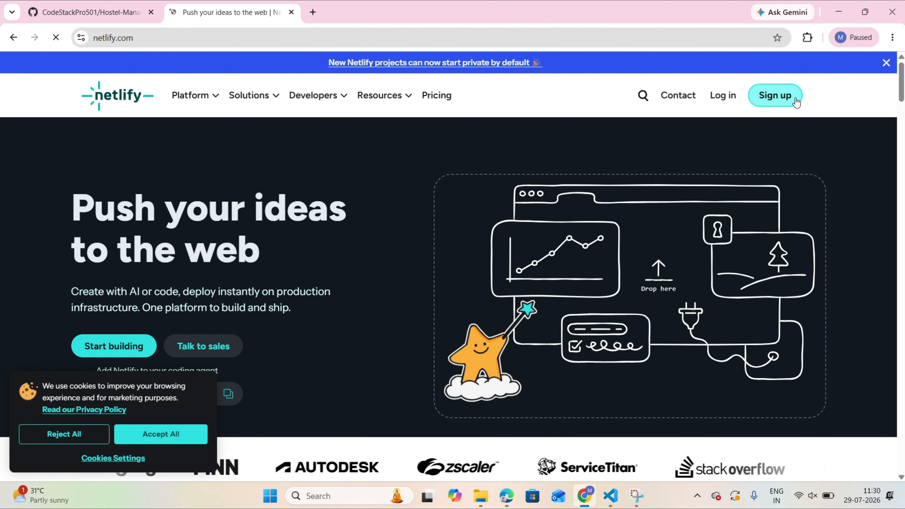
Log in to Netlify and add a new project imported from the Hostel-Management-System GitHub repository.
click(724, 95)
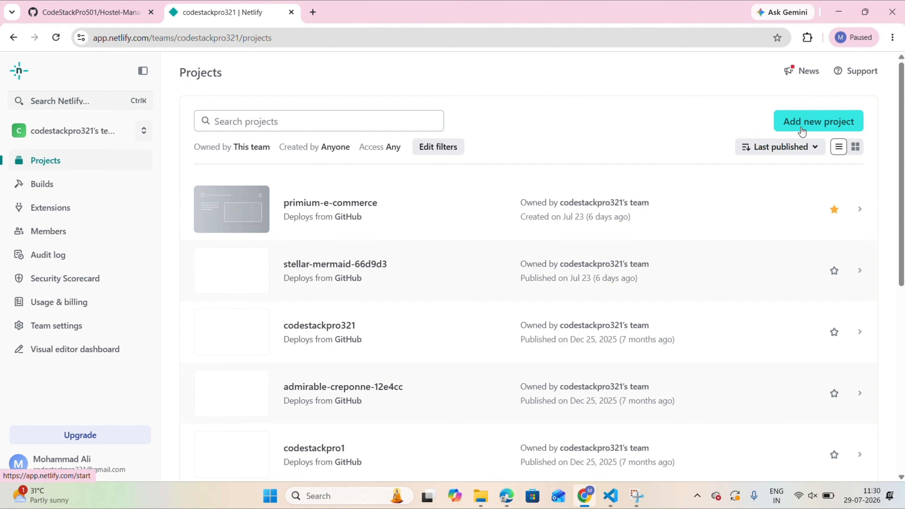
click(819, 123)
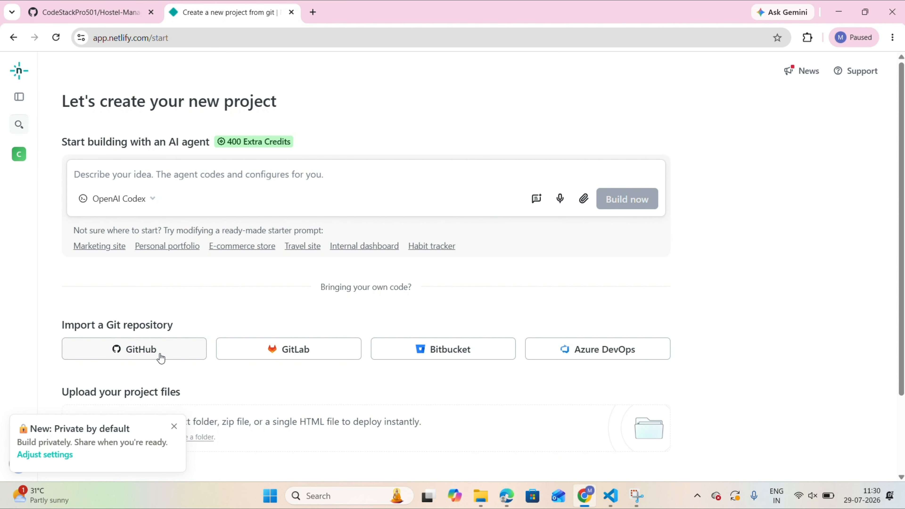
click(134, 351)
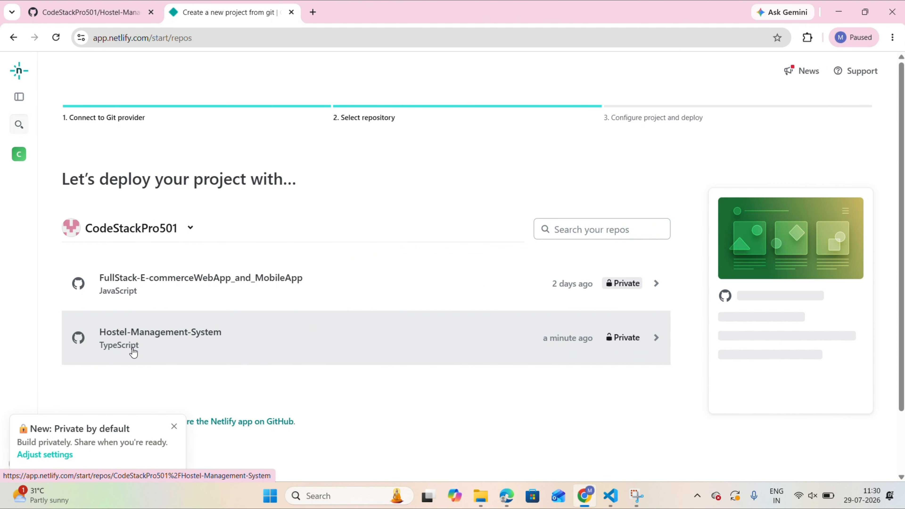
click(151, 338)
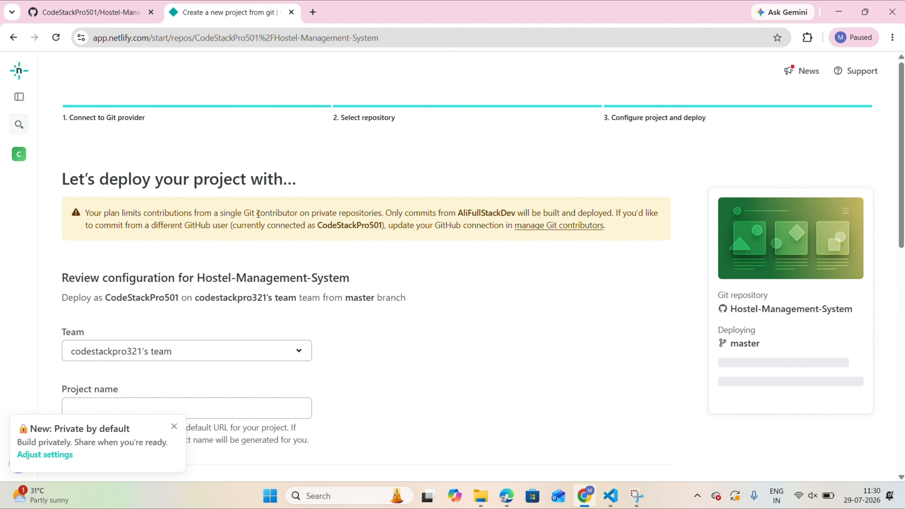
Name the Netlify project Hostel-Management-Systems.
scroll(253, 260, down, 3)
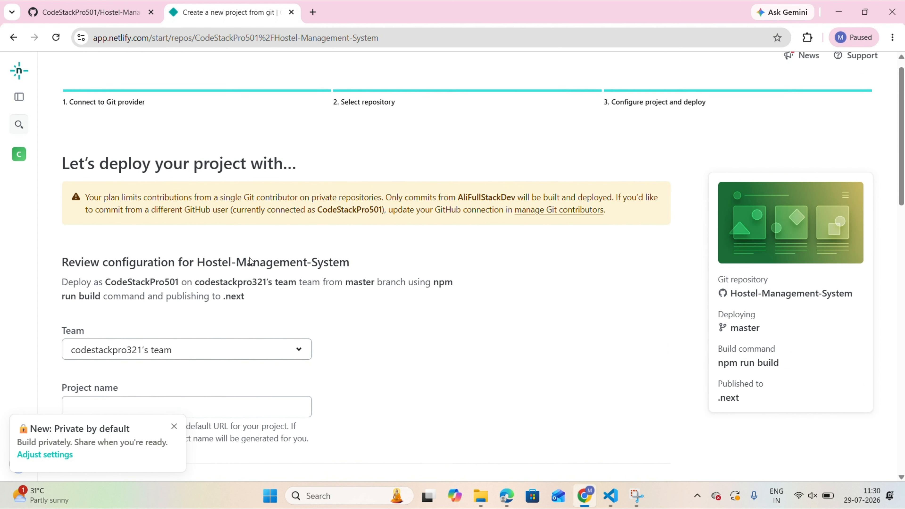
scroll(251, 262, down, 2)
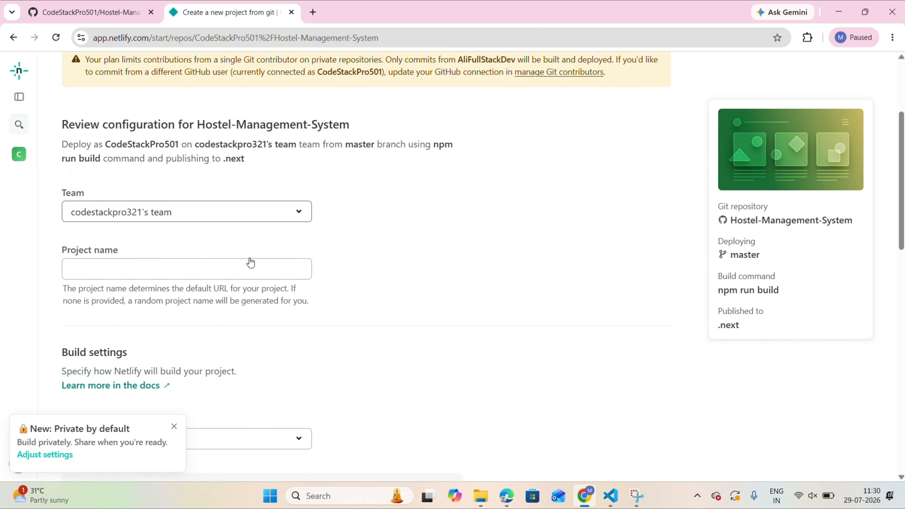
click(110, 230)
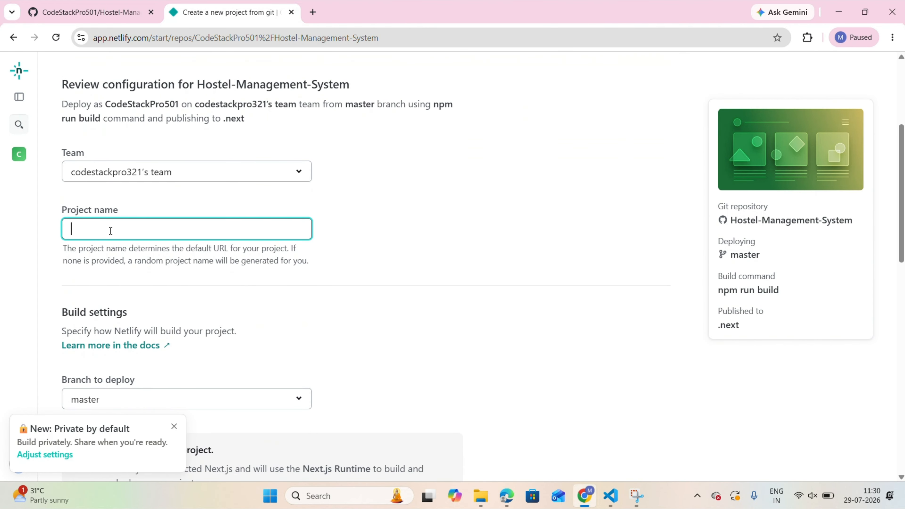
text(Hostel)
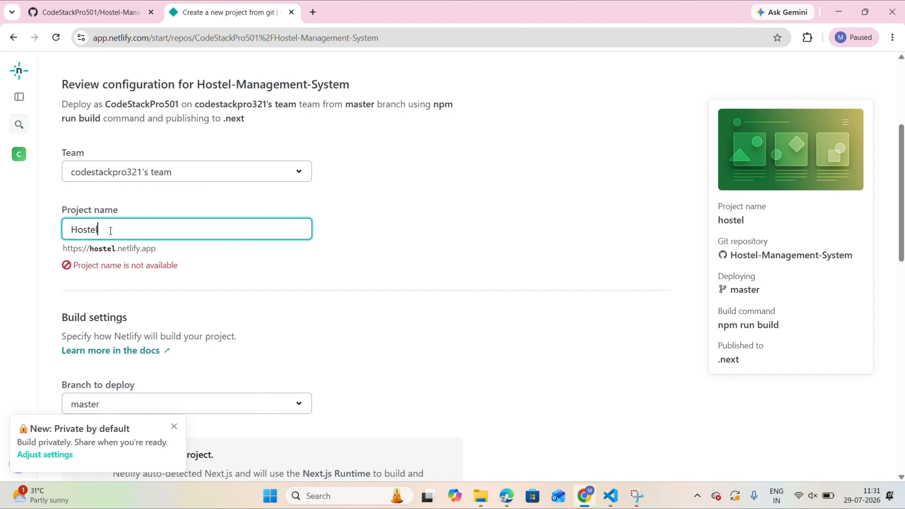
text( -M)
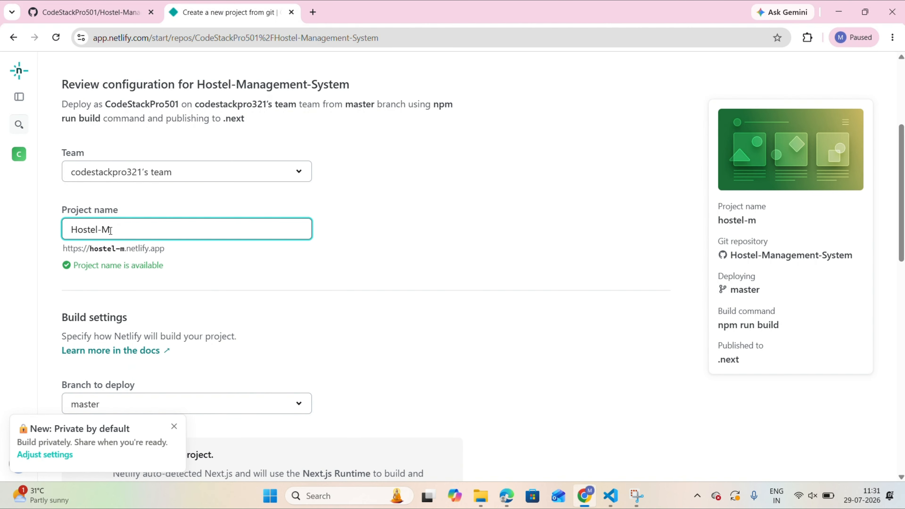
text(anagement-)
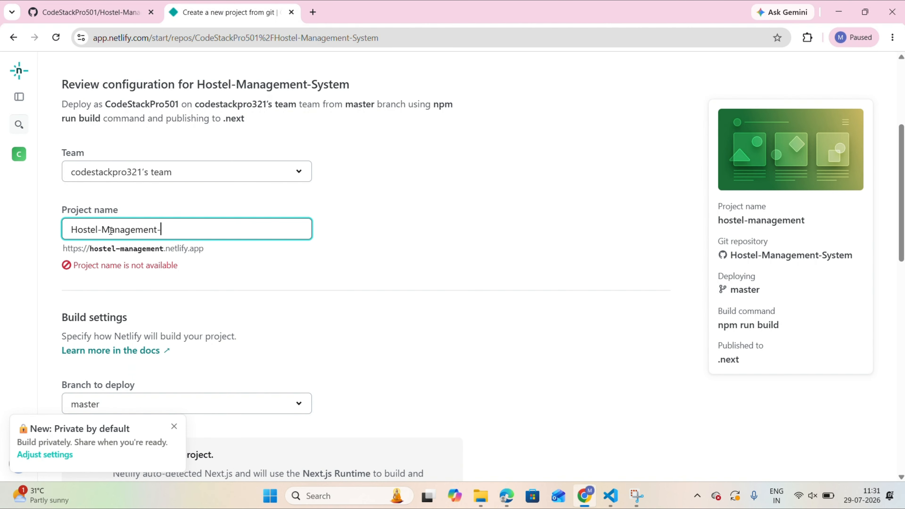
text(Syste4m)
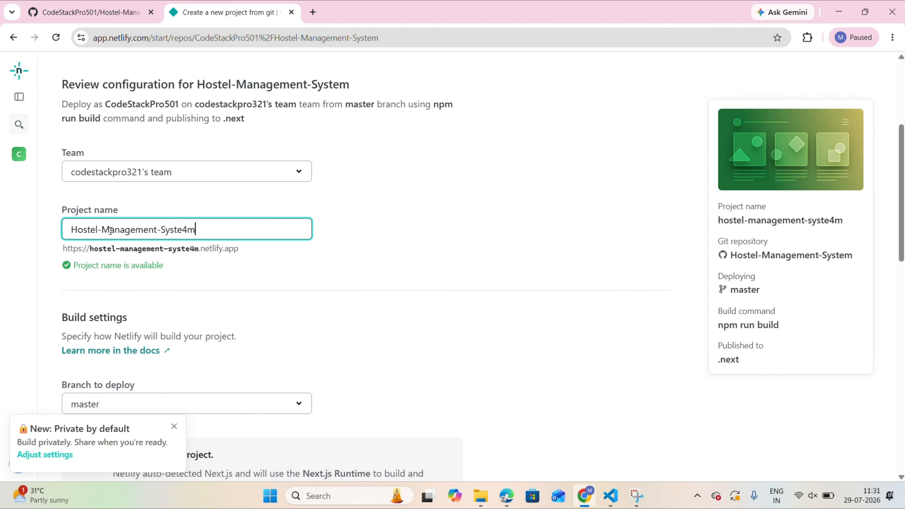
key(BackSpace)
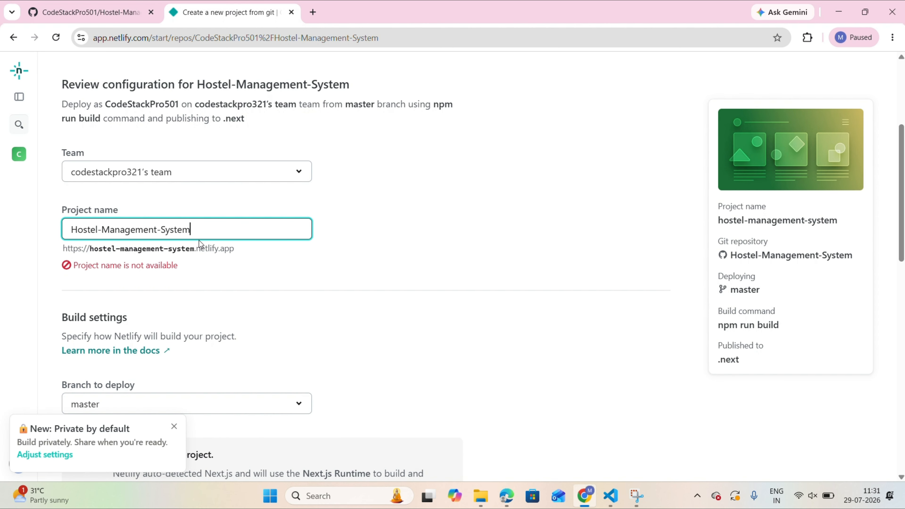
text(s)
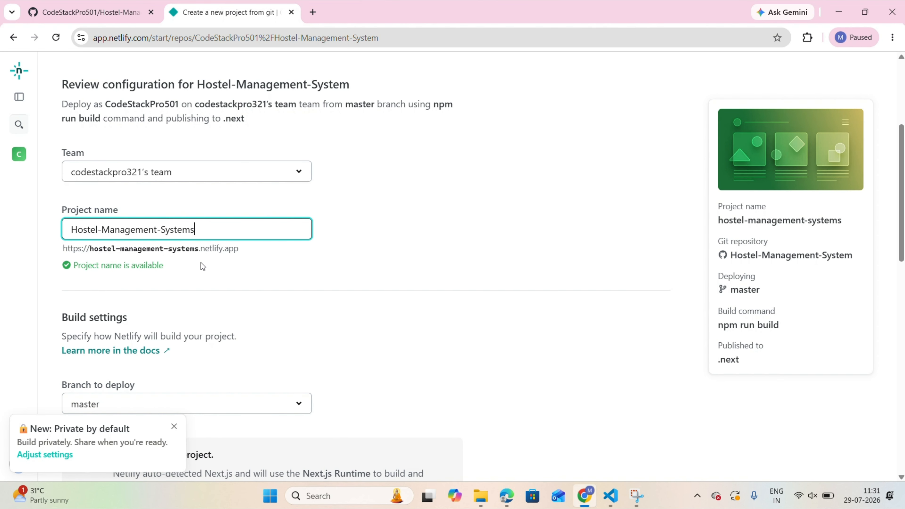
Review the build settings, leave the base directory empty and deploy the hostel-management-systems project.
scroll(253, 286, down, 4)
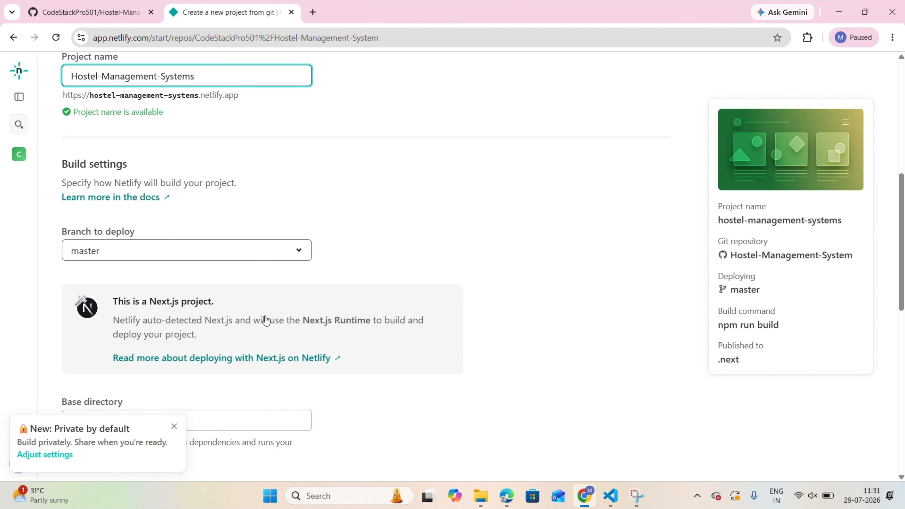
scroll(265, 320, down, 4)
click(93, 294)
scroll(94, 295, down, 1)
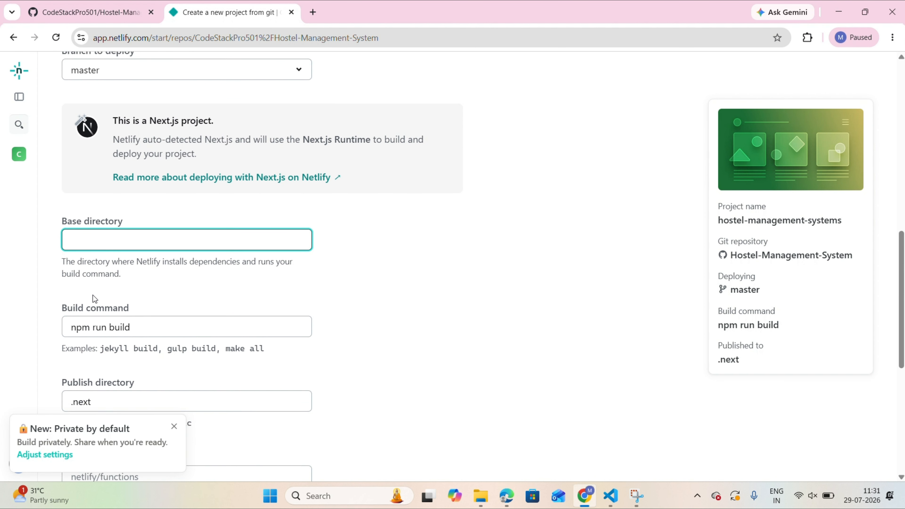
scroll(121, 254, down, 2)
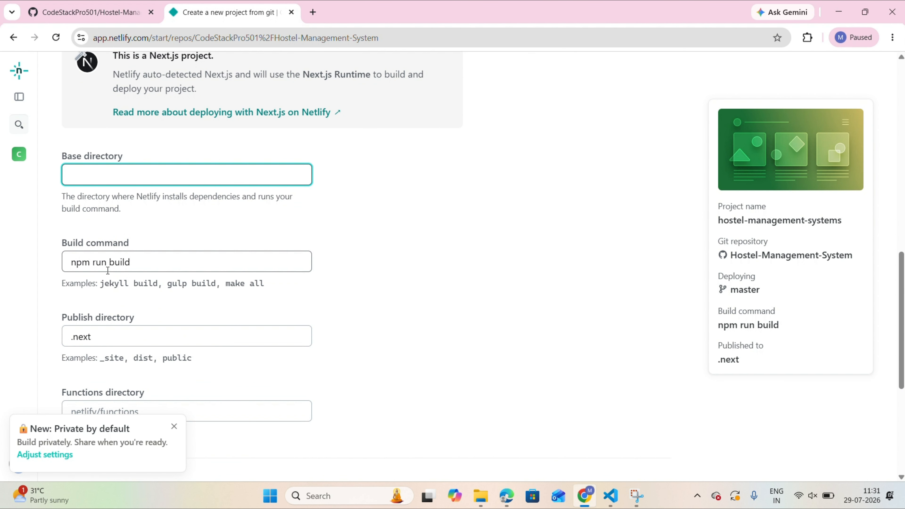
scroll(174, 298, down, 2)
scroll(177, 303, down, 4)
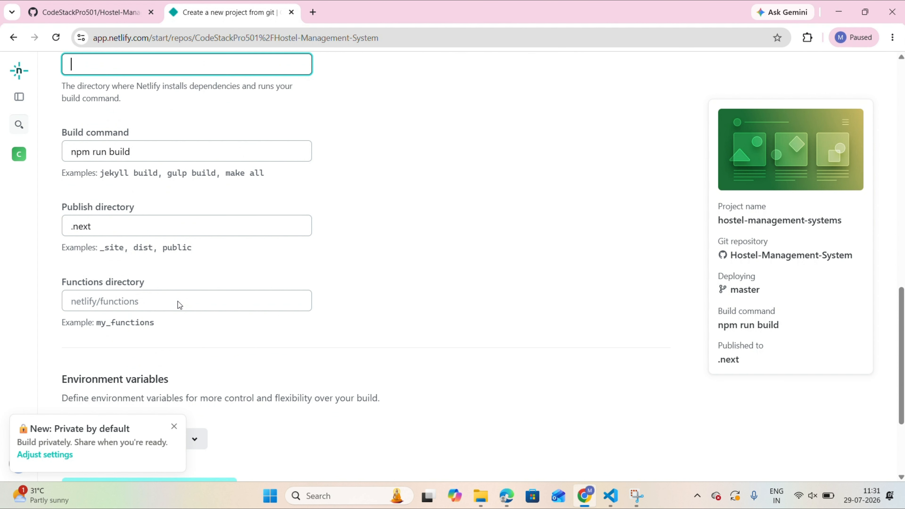
scroll(216, 325, down, 2)
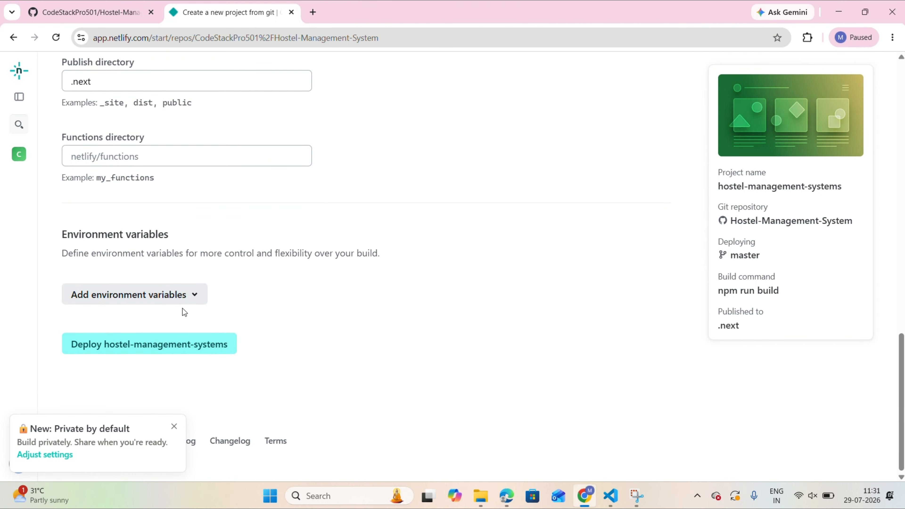
click(137, 347)
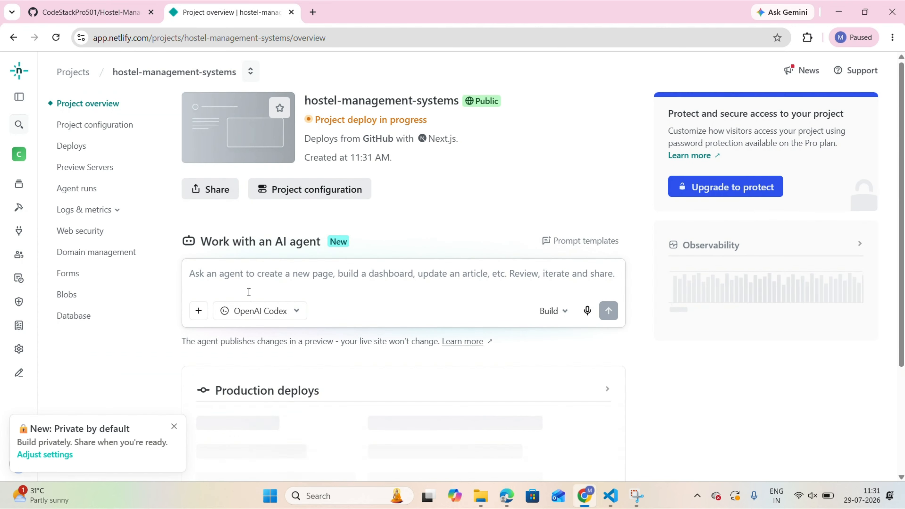
Open the production deploy of the master branch and examine its status and the Building section of the deploy log.
click(310, 121)
scroll(416, 238, down, 3)
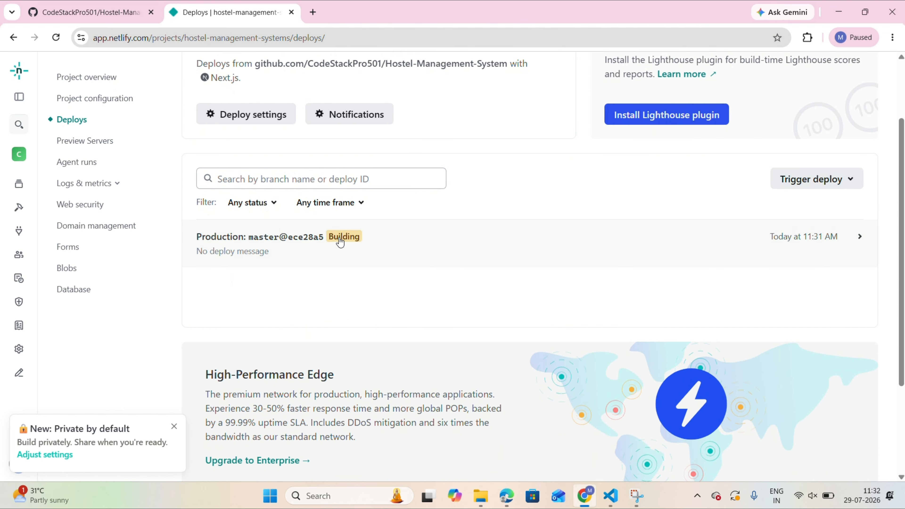
click(341, 236)
scroll(351, 271, down, 5)
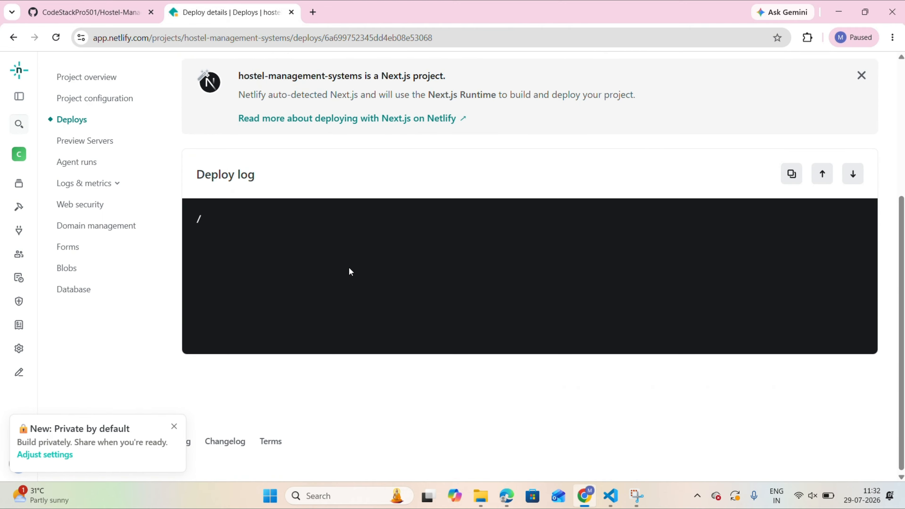
scroll(350, 271, up, 5)
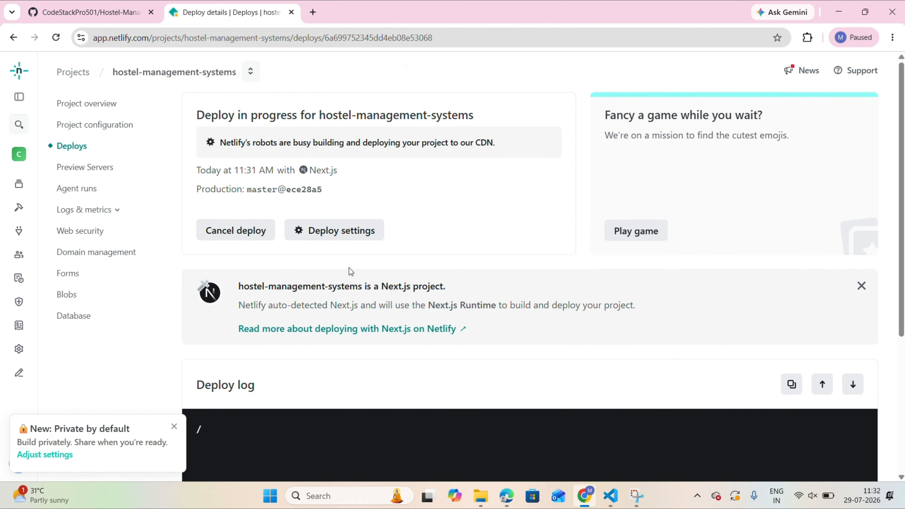
scroll(350, 270, down, 8)
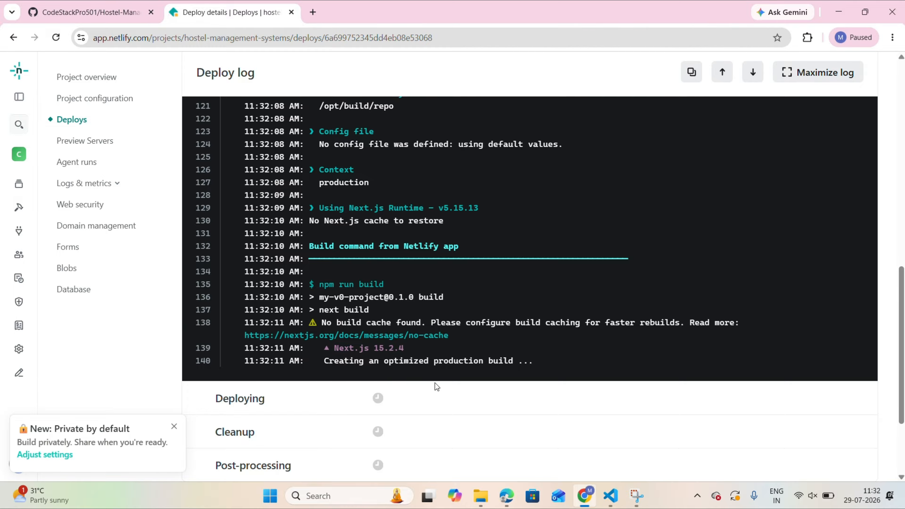
scroll(440, 339, up, 6)
scroll(442, 335, up, 2)
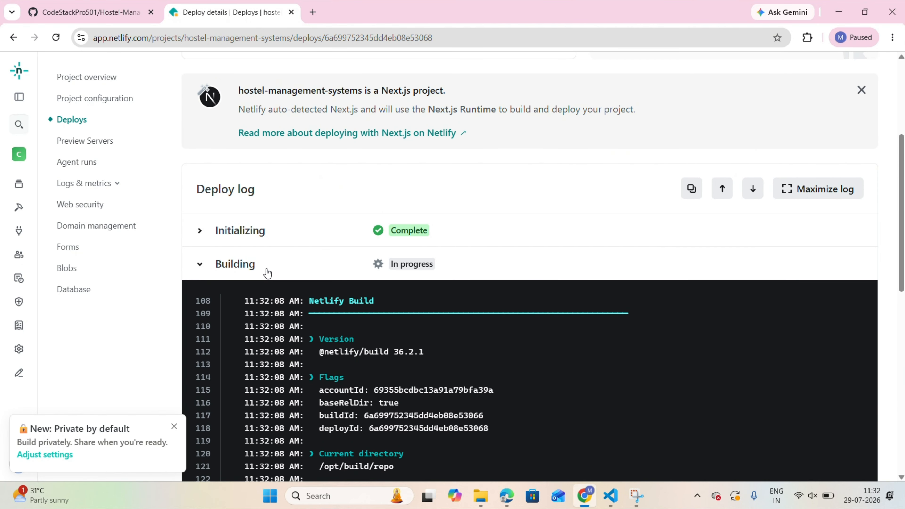
click(200, 264)
scroll(313, 269, down, 1)
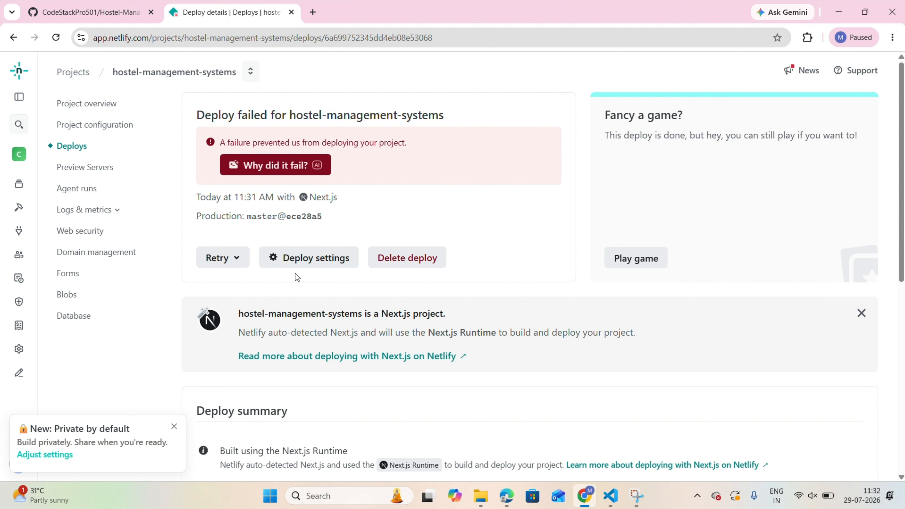
Read the failure analysis in the deploy log, switch to VS Code and run npm install next@latest in the project terminal.
scroll(345, 148, down, 4)
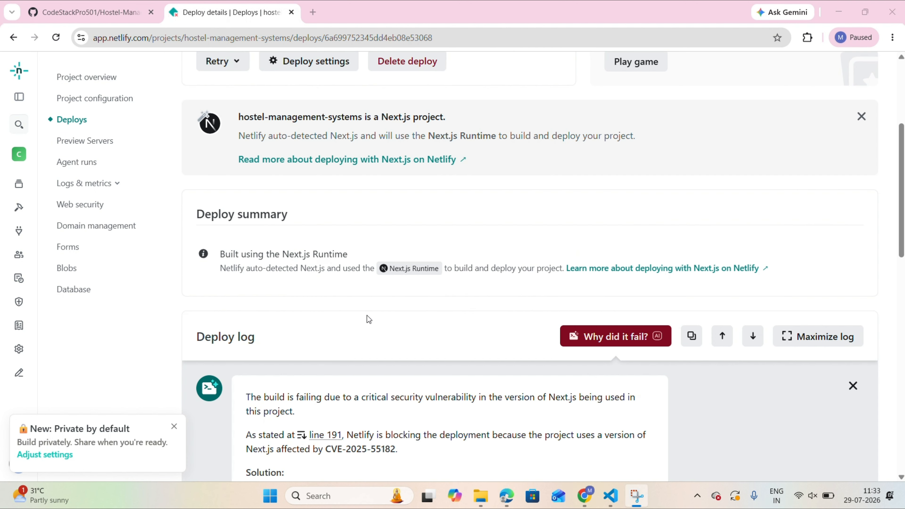
scroll(368, 318, down, 3)
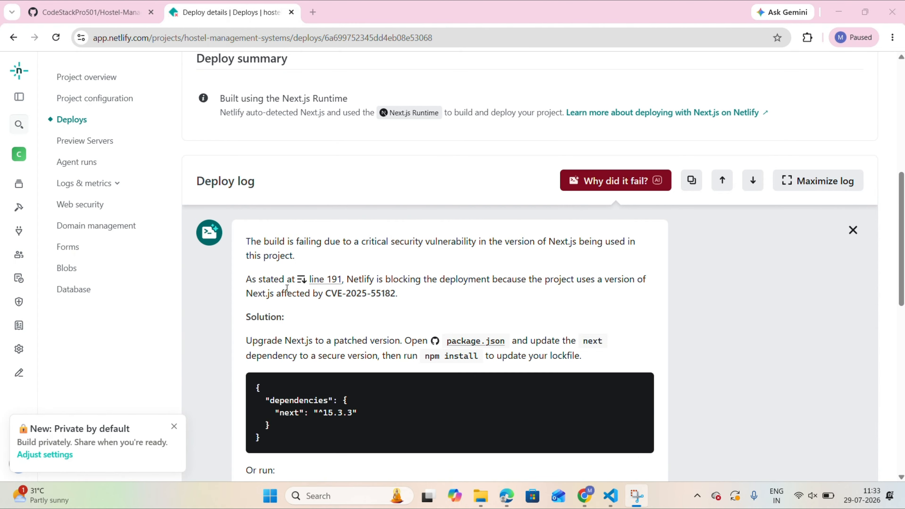
scroll(523, 218, down, 3)
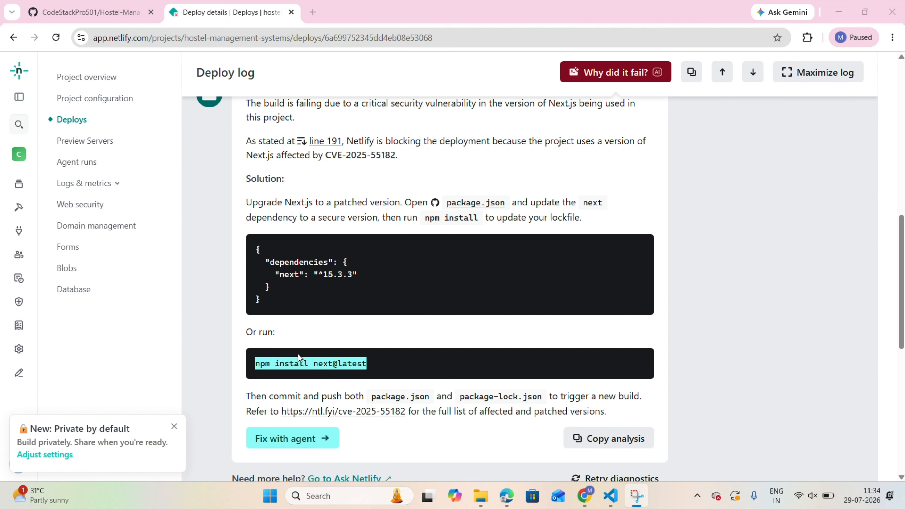
key(alt+Tab)
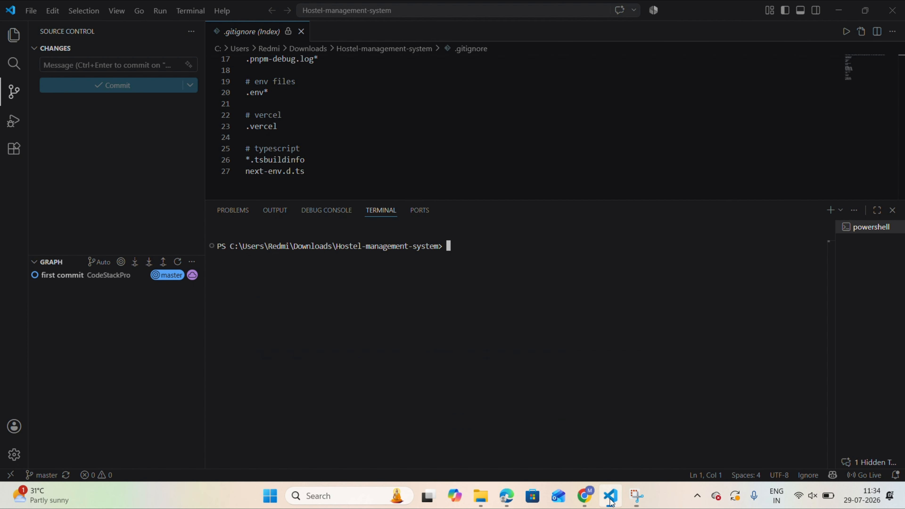
text(npm install next@latest)
key(Return)
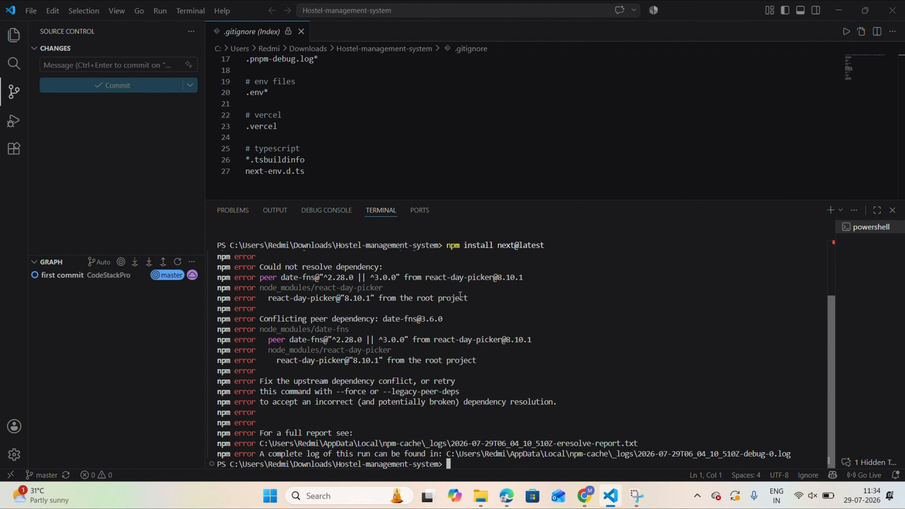
Read through the npm dependency errors and rerun the command as npm install next@latest --legacy-peer-deps.
scroll(470, 360, up, 2)
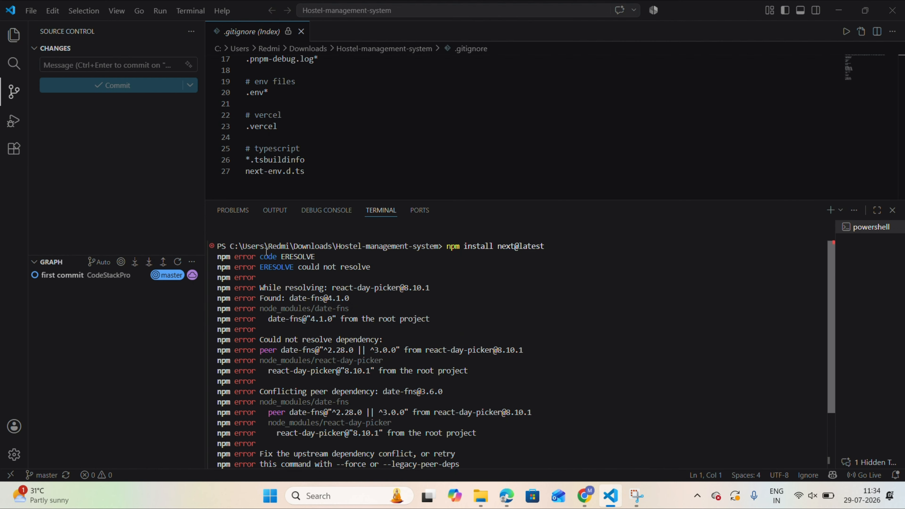
click(14, 34)
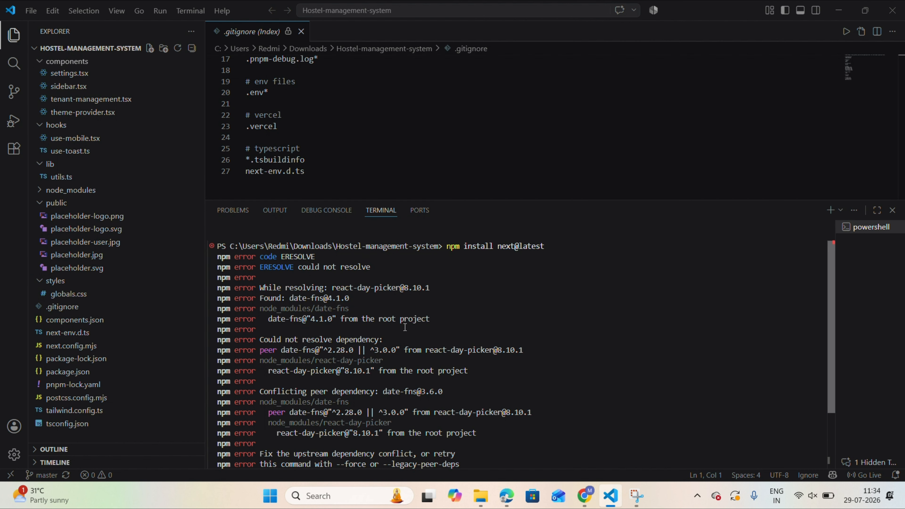
scroll(404, 327, down, 2)
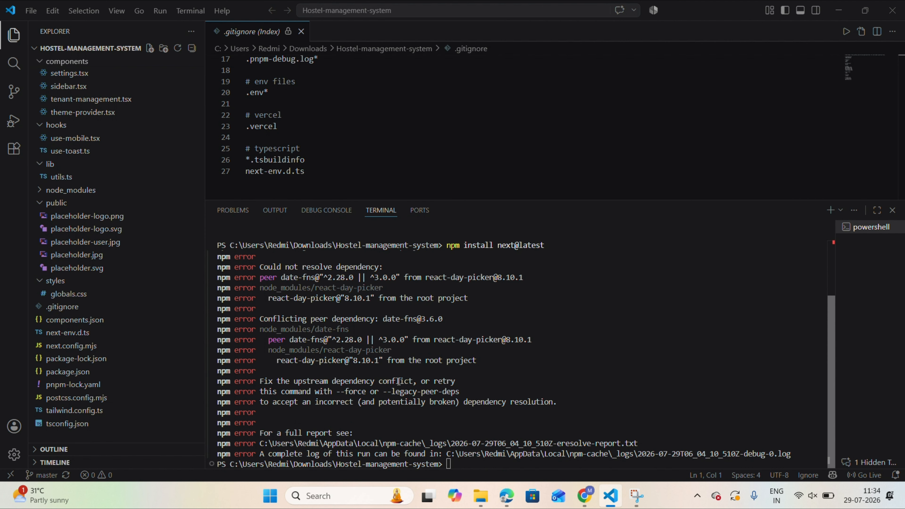
click(383, 391)
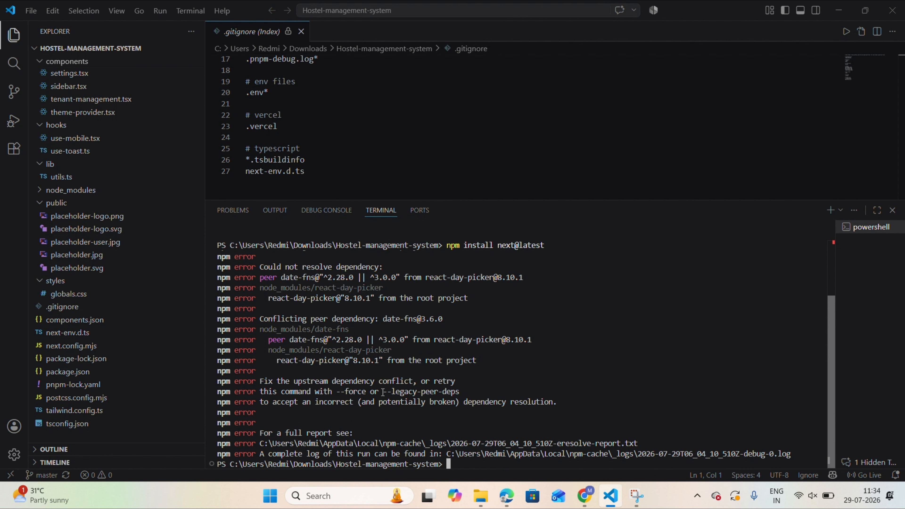
key(Up)
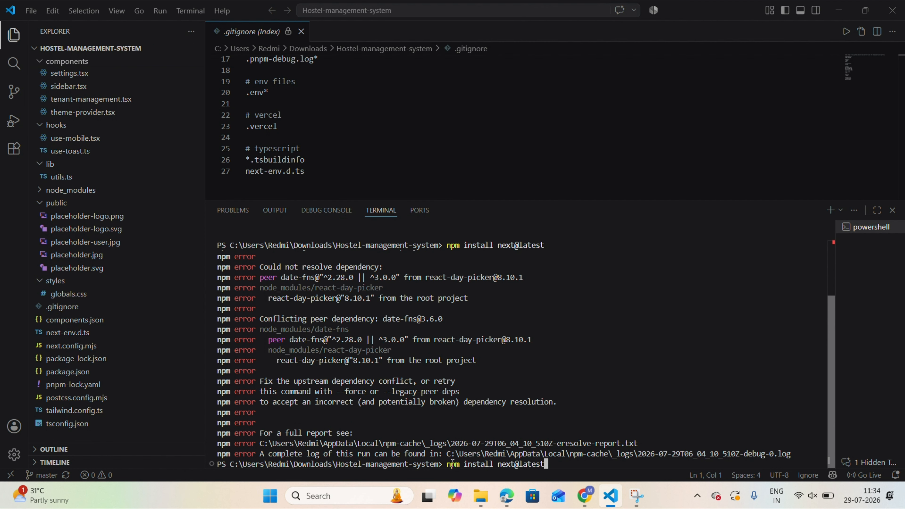
drag(383, 391, 472, 391)
key(ctrl+c)
key(ctrl+v)
key(Return)
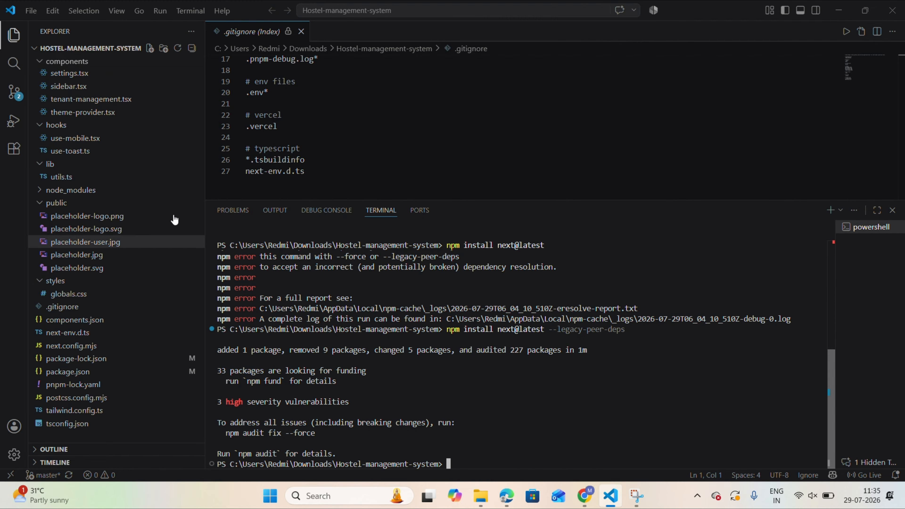
Review the source control changes to package-lock.json and package.json, including the next dependency version.
click(22, 97)
click(77, 115)
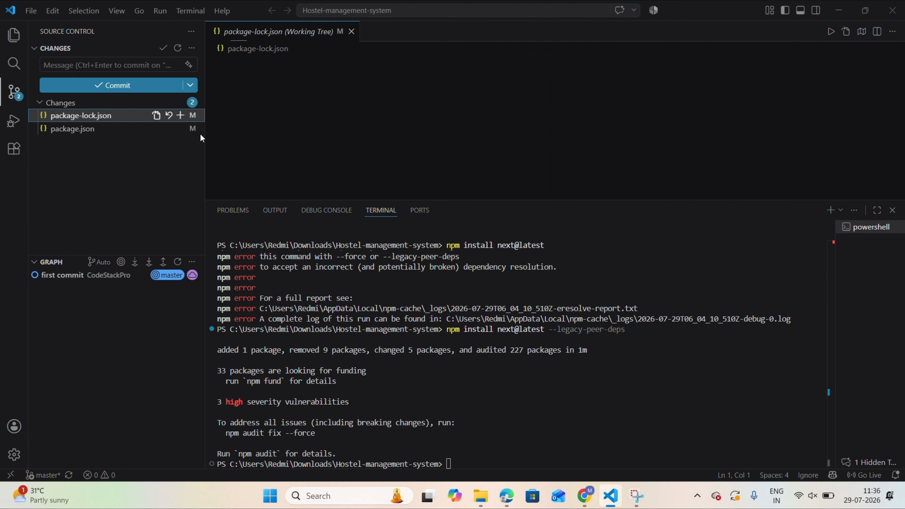
click(73, 128)
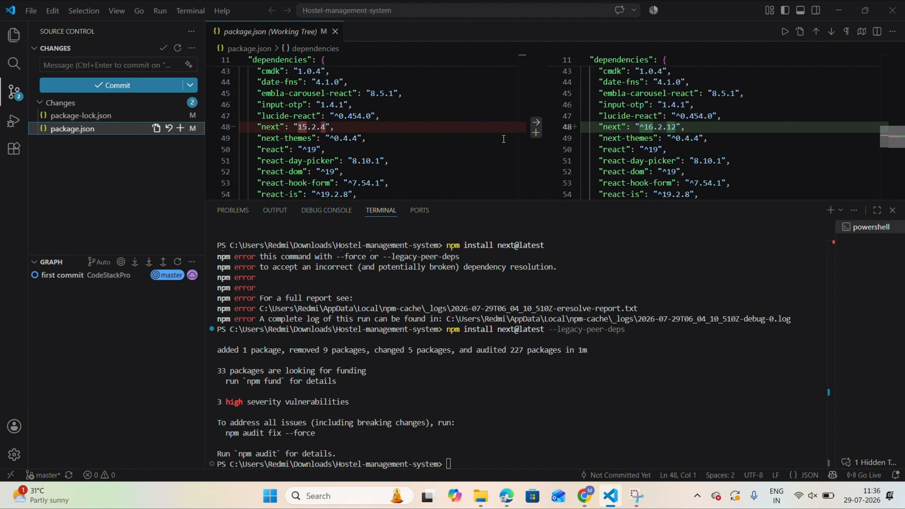
Clear the terminal and stage all changed files with git add.
click(463, 450)
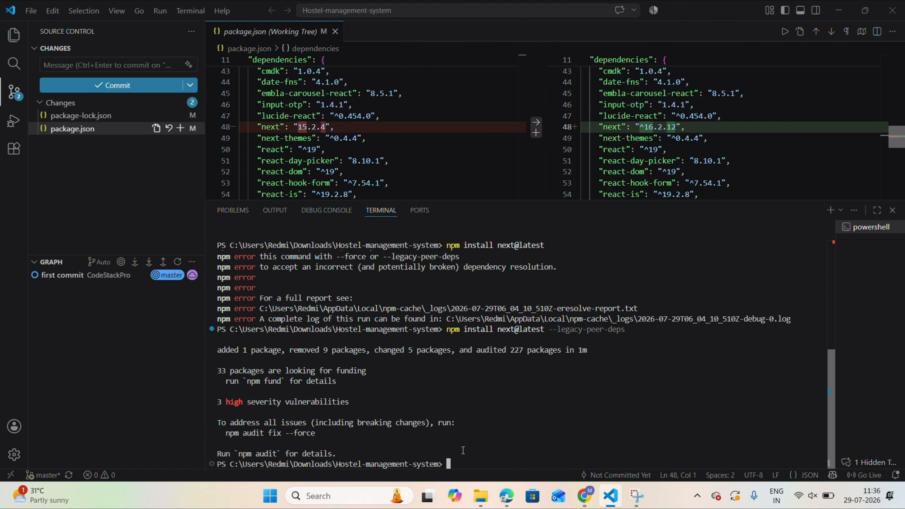
double_click(463, 449)
text(clear)
key(Return)
text(git add .)
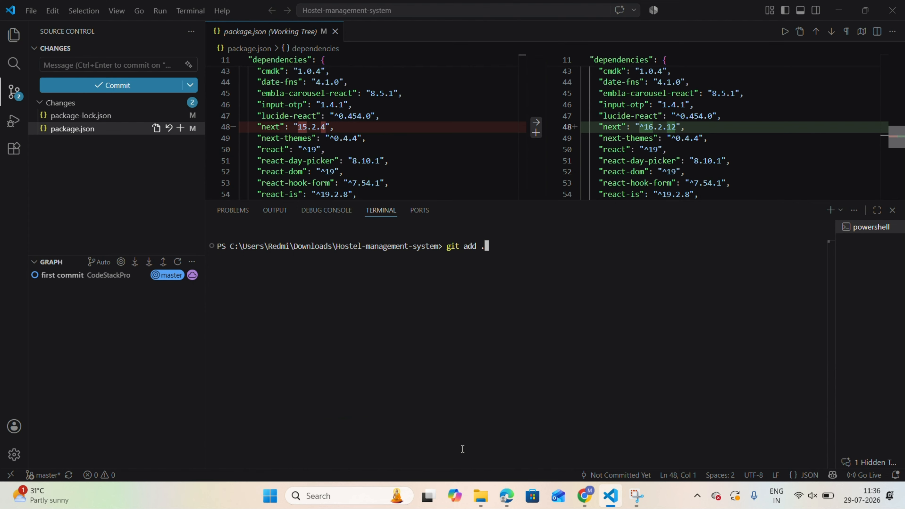
key(Return)
Commit the staged changes with the message " update nextjs version" and push the commit with git push.
text(git com)
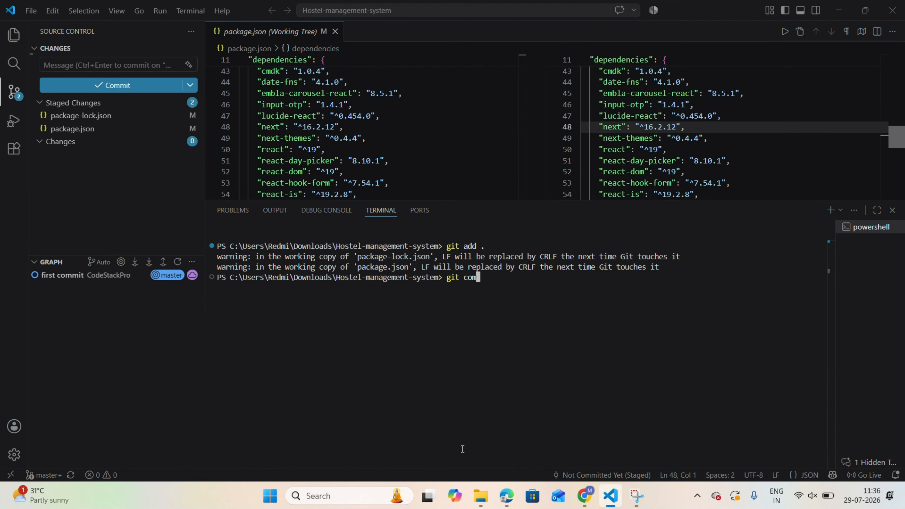
text(mit -m " update nextjs ver)
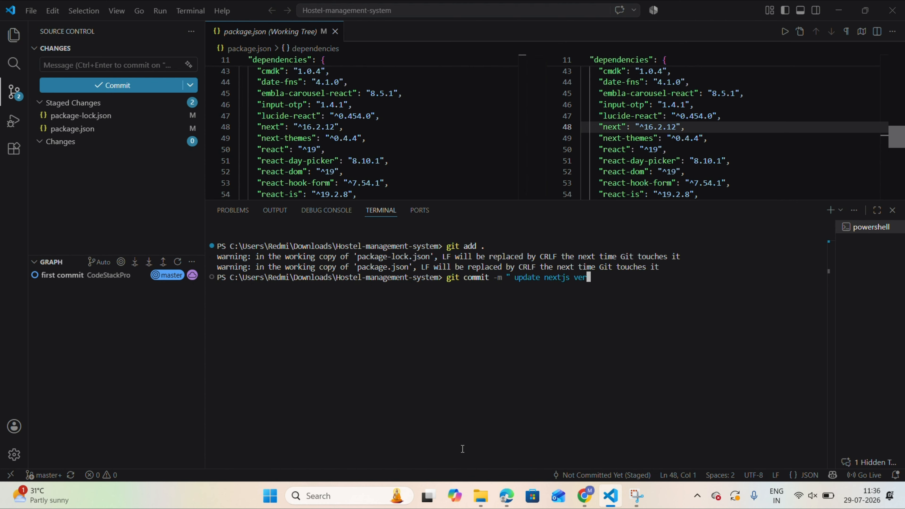
text(sion")
key(Return)
text(git push)
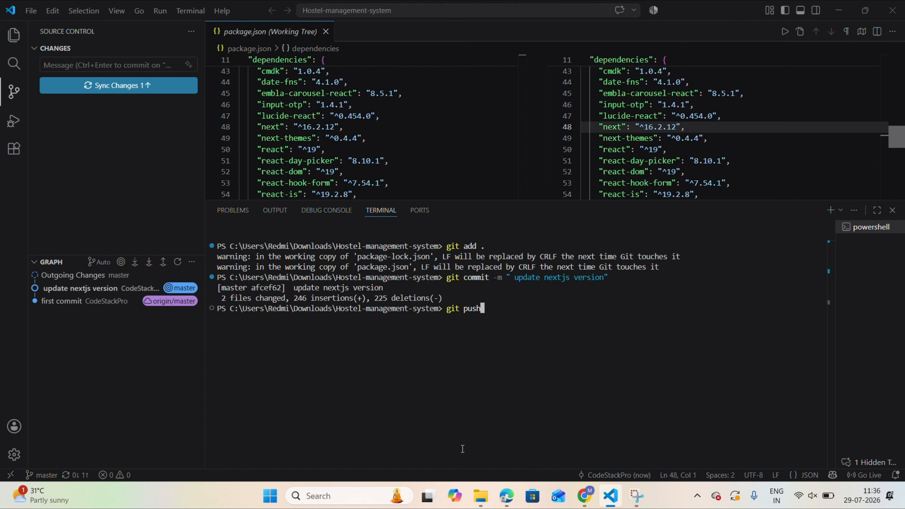
key(Return)
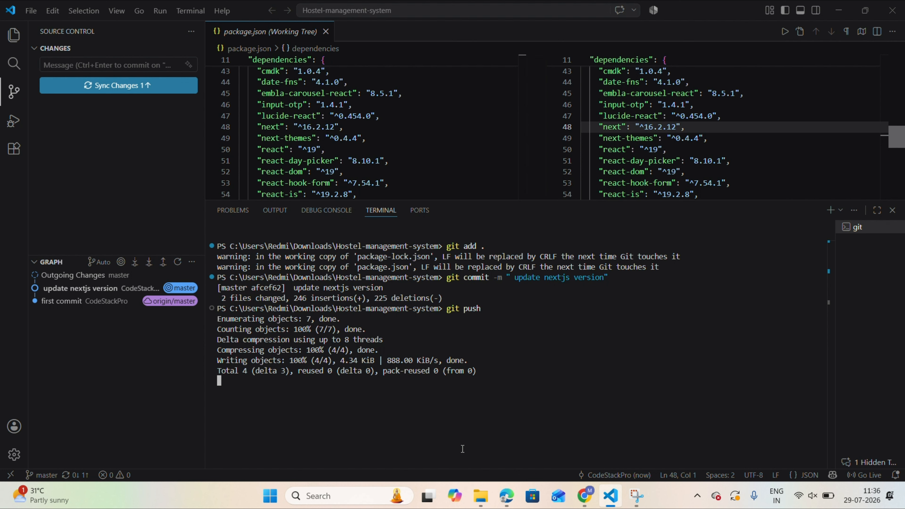
Switch to Netlify in Chrome and retry the failed deploy with the latest branch commit.
click(584, 495)
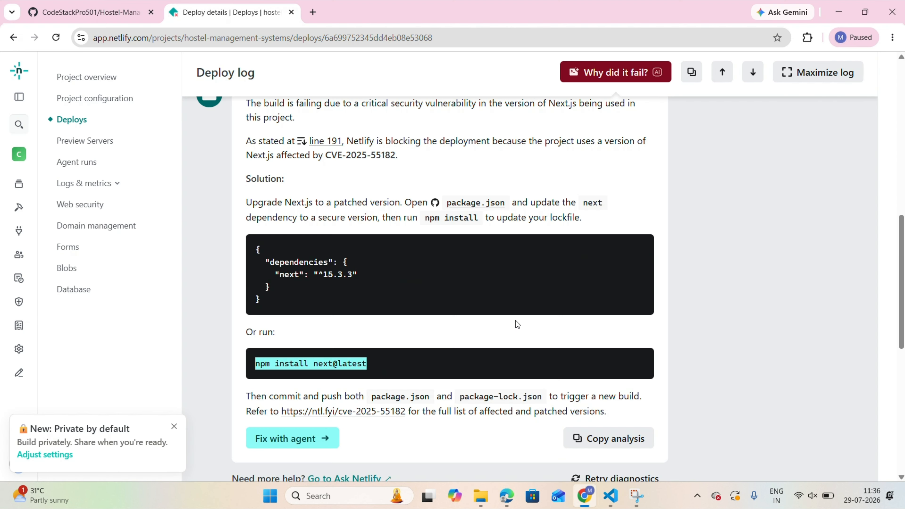
scroll(505, 306, up, 10)
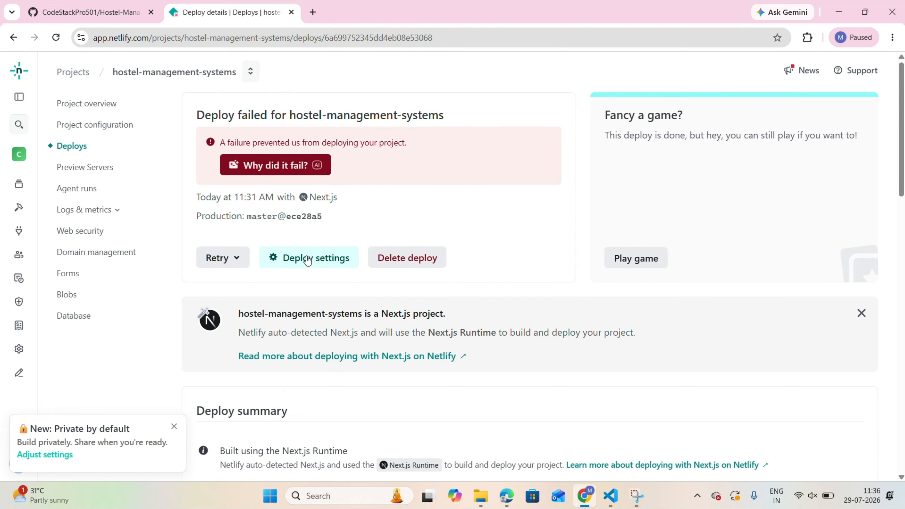
click(222, 259)
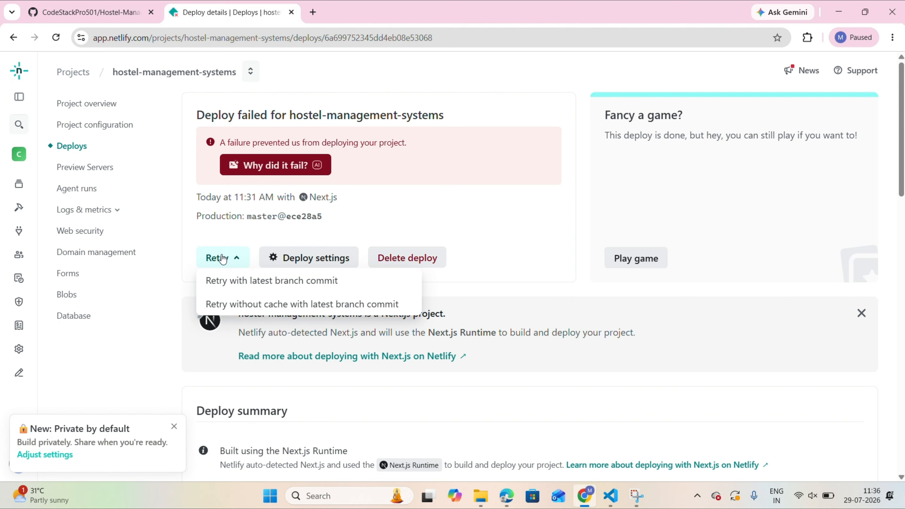
click(264, 284)
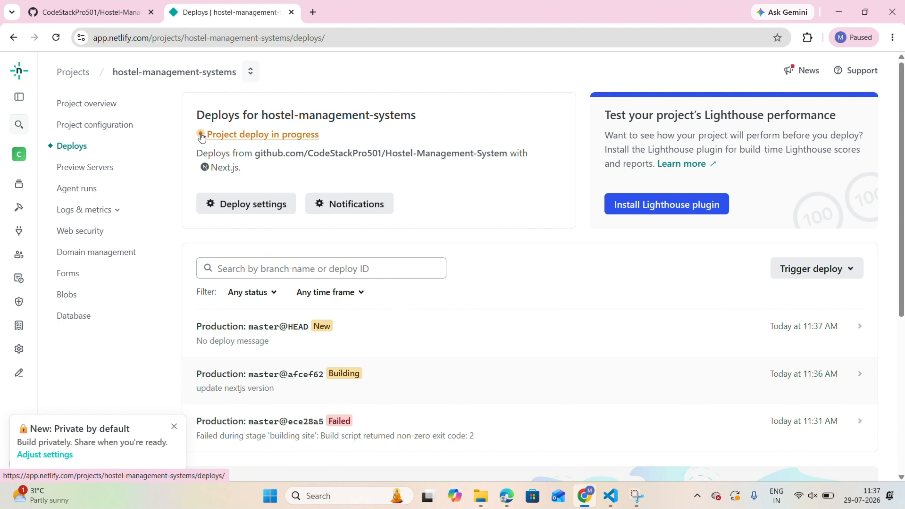
Check the project's deploy status and the list of production deploys of the master branch.
scroll(309, 229, down, 5)
scroll(267, 171, up, 5)
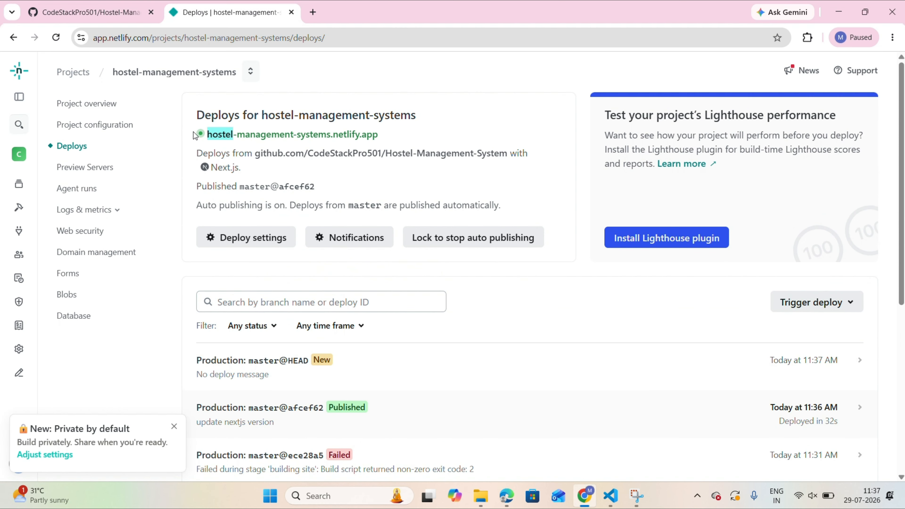
scroll(334, 214, down, 2)
scroll(334, 212, up, 3)
scroll(338, 199, down, 1)
scroll(339, 198, up, 1)
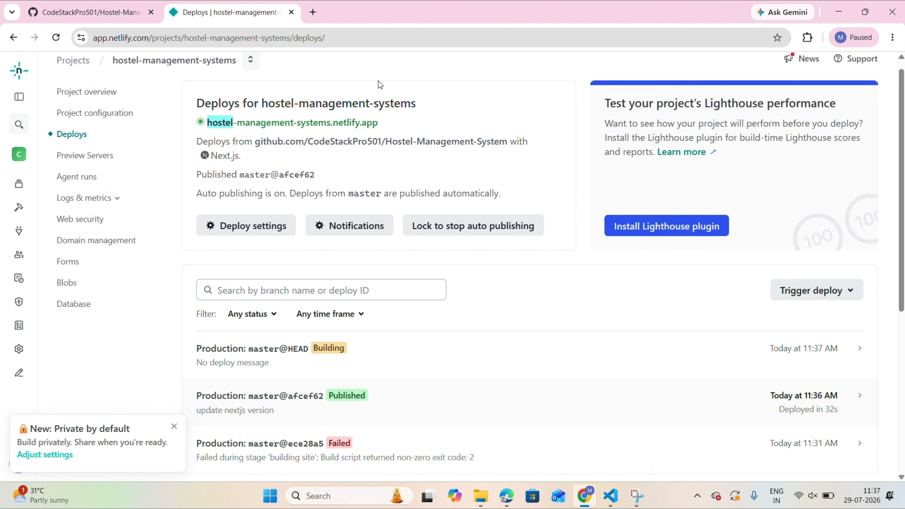
Open the deploy settings, look over the Build & deploy configuration and return to the project's deploys.
click(253, 228)
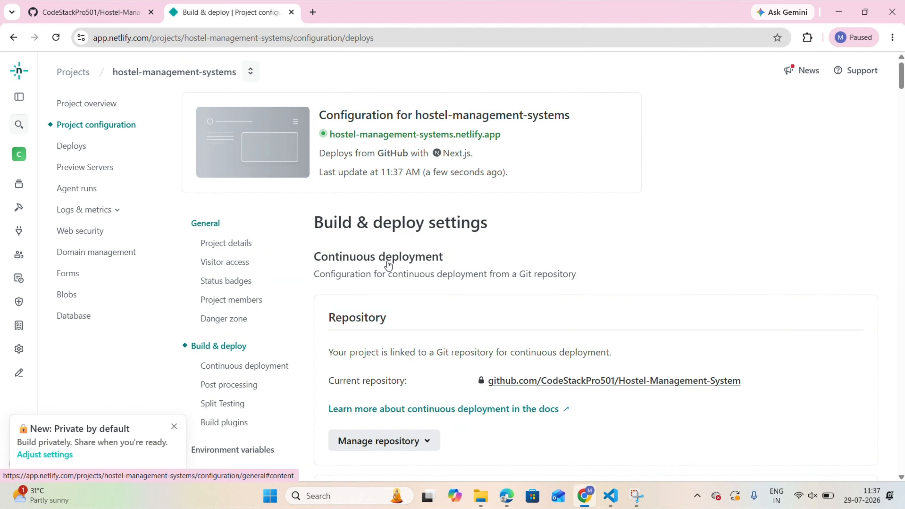
scroll(386, 263, down, 10)
scroll(390, 274, up, 10)
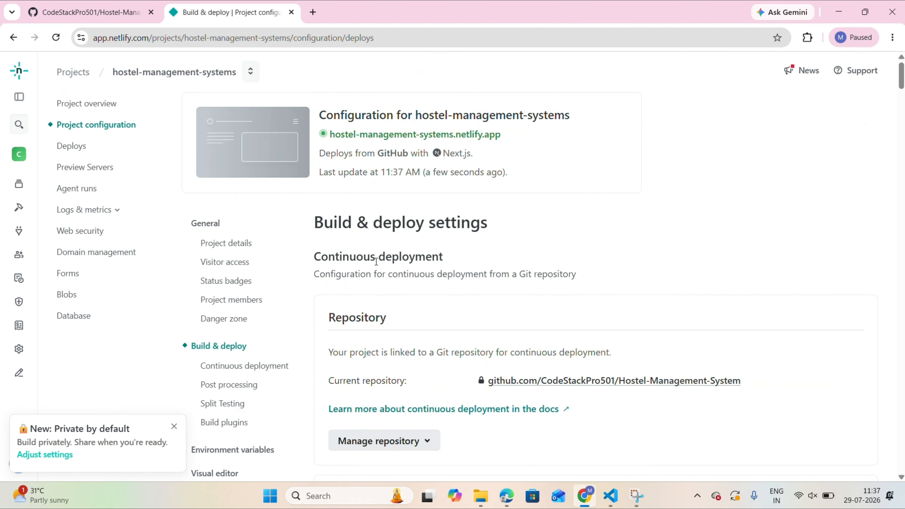
click(75, 146)
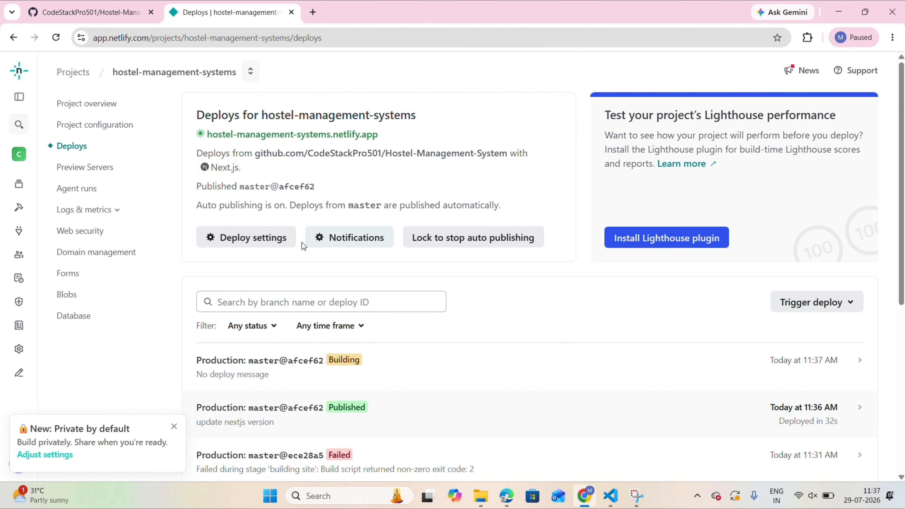
Open the published site hostel-management-systems.netlify.app and look through its Dashboard page.
scroll(303, 245, down, 7)
scroll(329, 286, up, 2)
scroll(257, 196, up, 5)
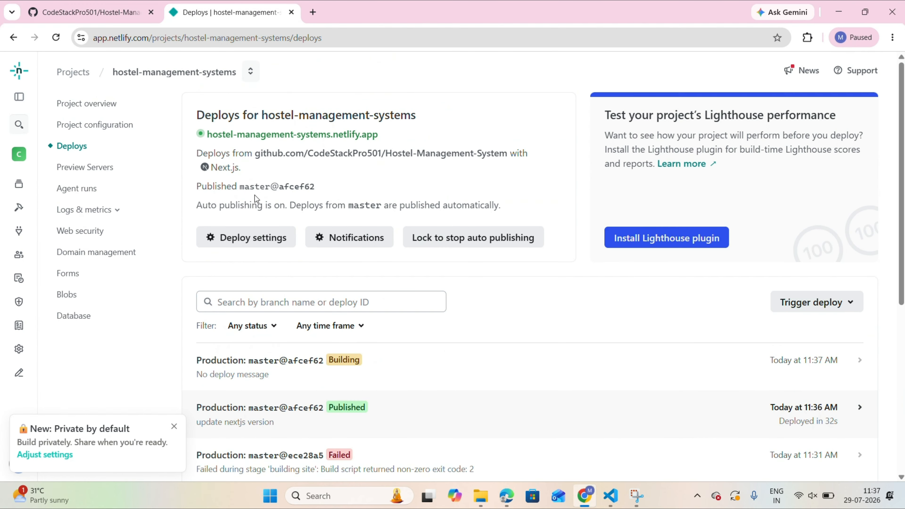
click(271, 137)
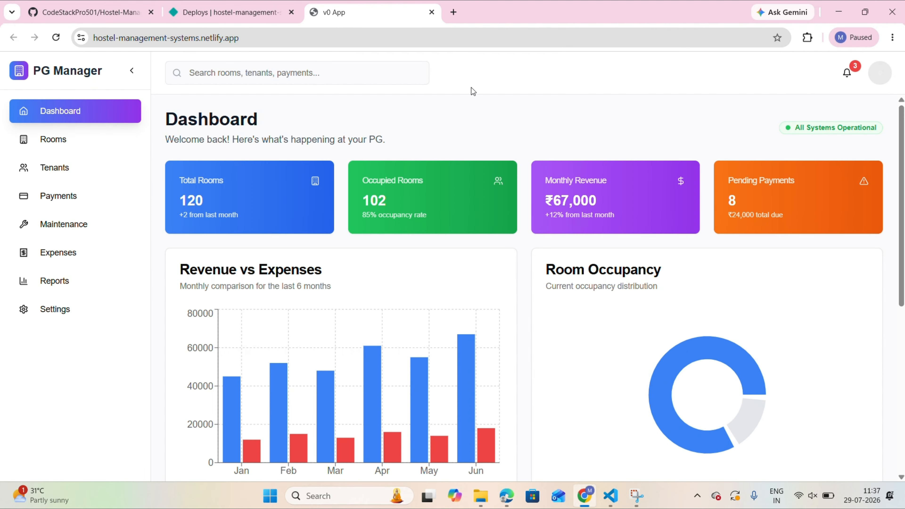
scroll(369, 187, down, 6)
scroll(587, 234, up, 6)
Open the site's Rooms page, try the Add Room function and dismiss it without adding a room.
click(49, 140)
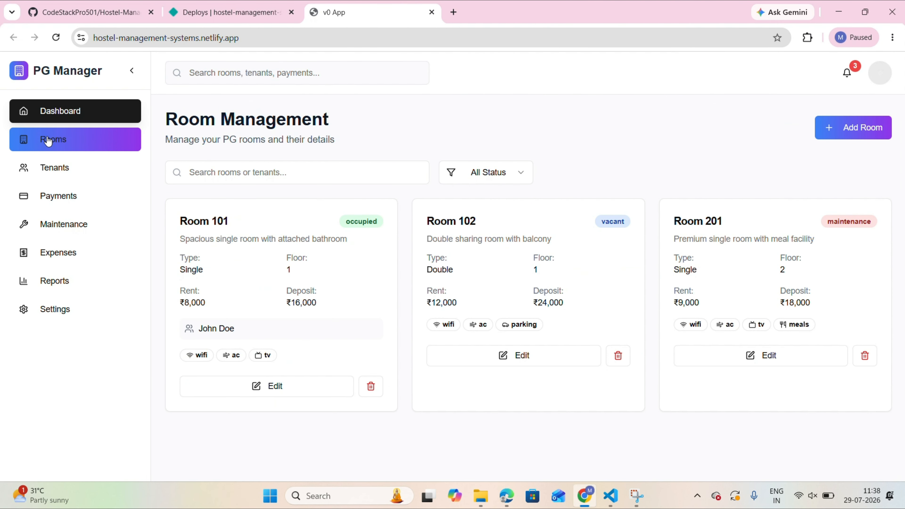
click(838, 133)
click(636, 97)
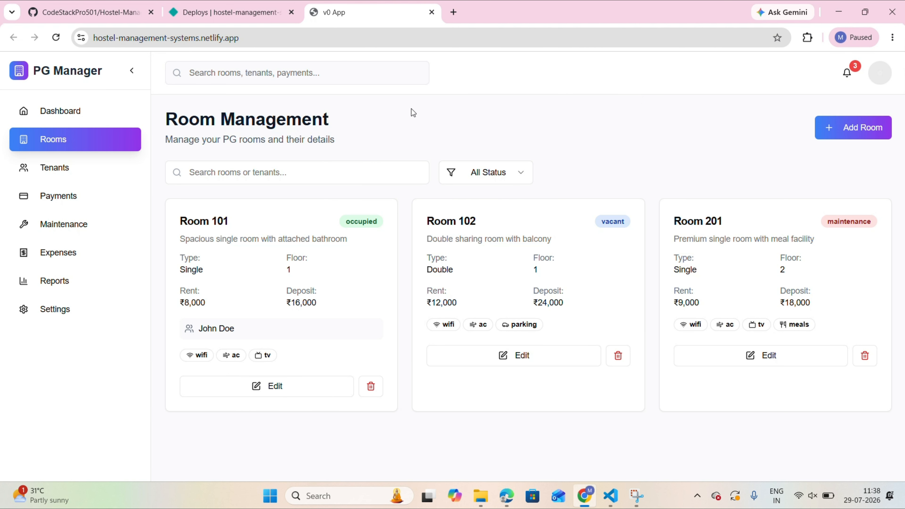